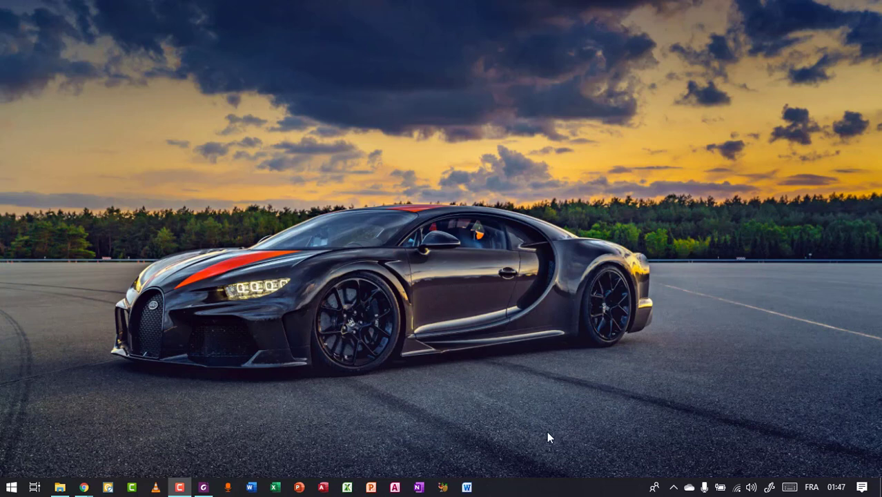
- Start a blank document and type the Petites Antilles paragraph, correcting its ending to 'Caraïbes.'
click(467, 487)
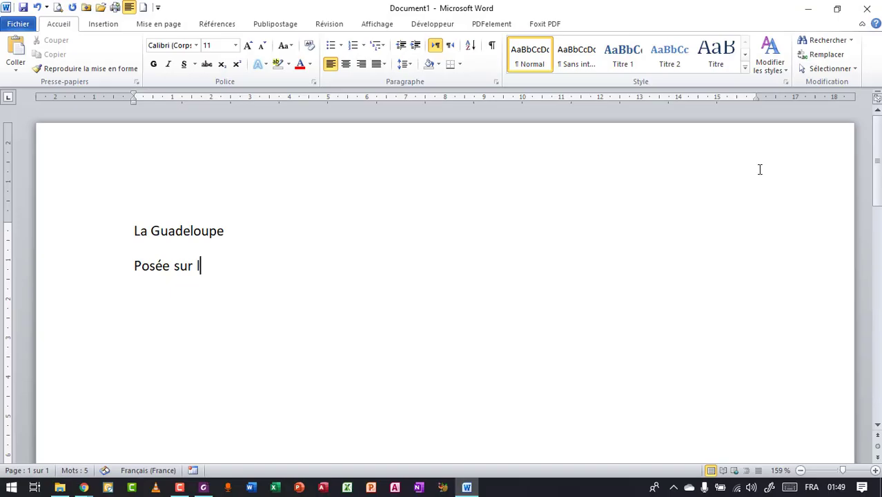
text('arc des Petites Antilles, la )
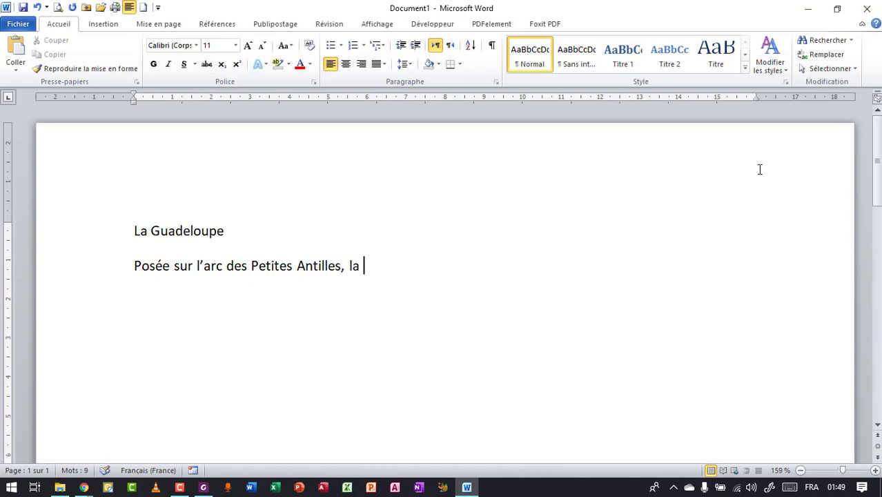
text(Guadeloupe est l'île la plus étendue de)
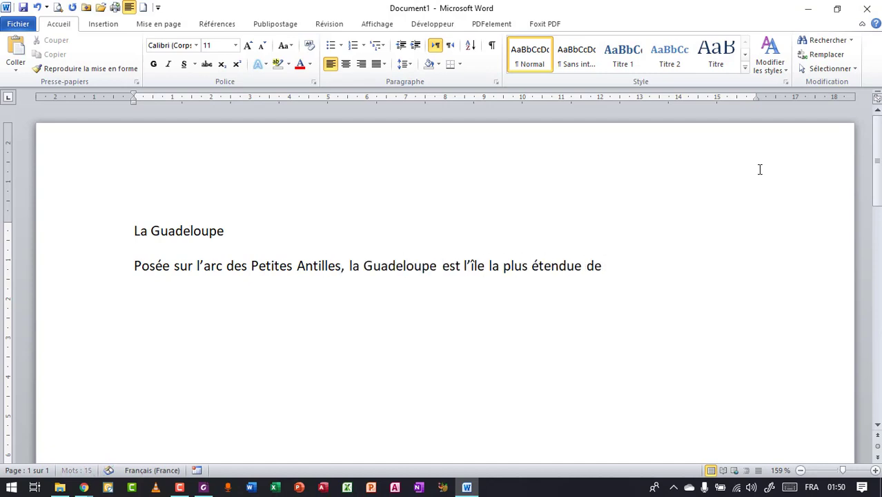
text( l'archipel, à la fois battue par l'Atlantique )
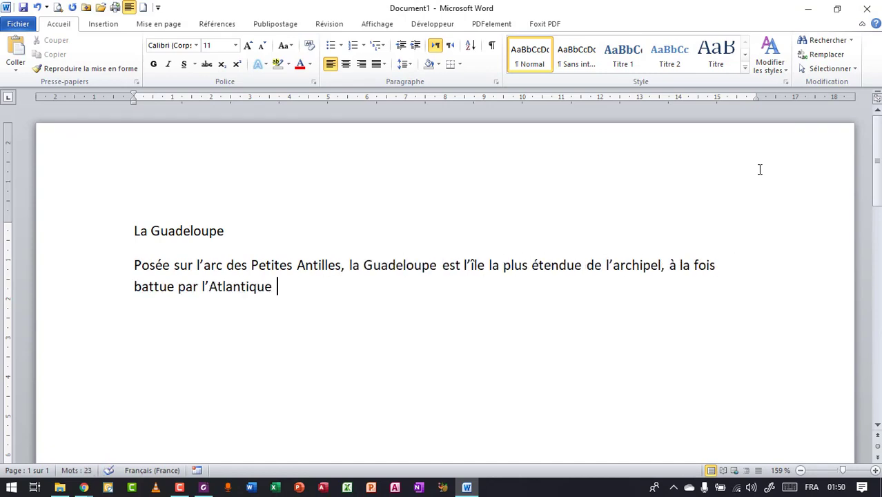
text(et bercée par la mer des Ca)
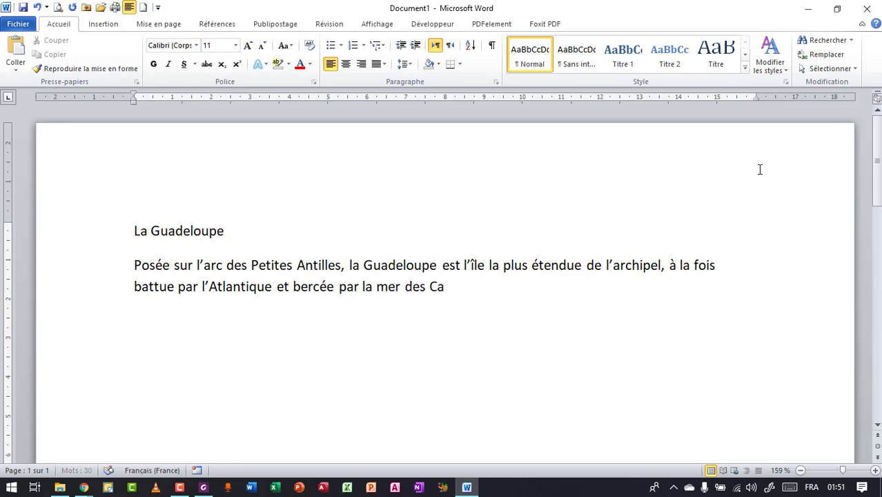
text(bes)
key(BackSpace)
key(BackSpace)
key(BackSpace)
text(aïbes !)
key(BackSpace)
key(BackSpace)
text(.)
key(Return)
- Type the Karukera and alizés paragraphs, fixing the typos to 'tropiques' and 'orchidées...'
text(Mais la Guadeloupe, c'est en)
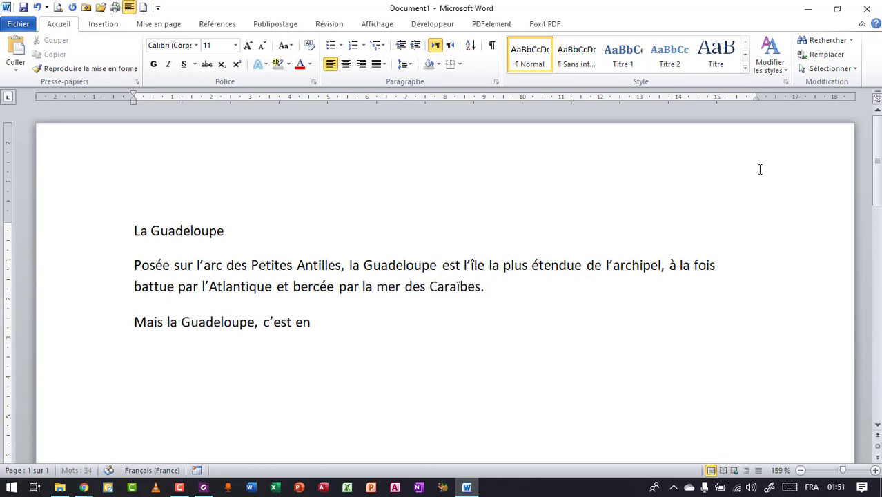
text( réalité sept îles, à commencer par Karuk)
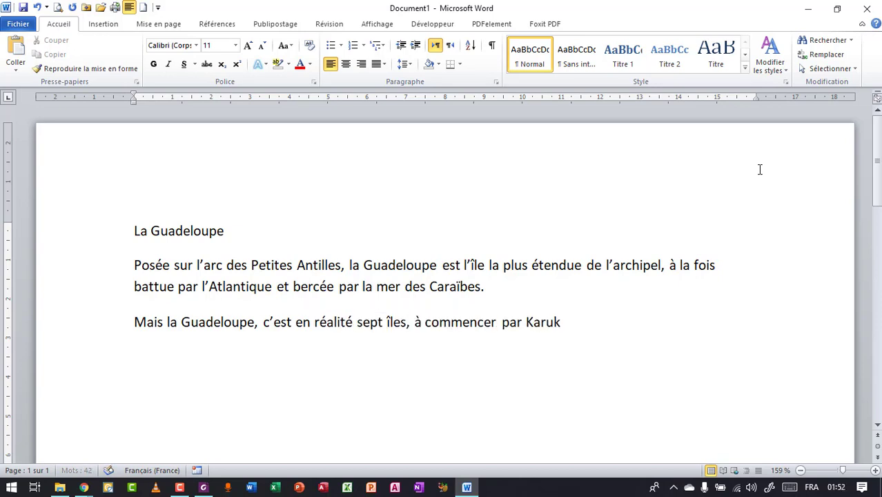
text(era, comme on la nomme en créole, l)
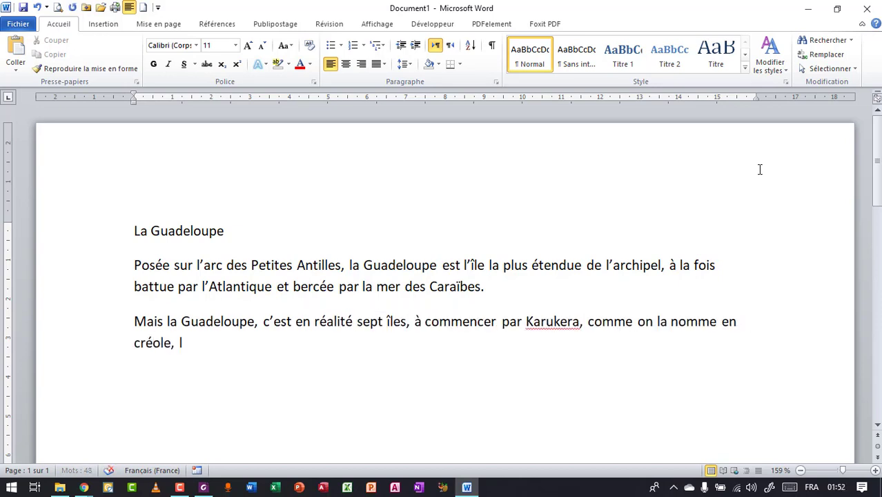
text( principale, qui a la forme d'un curi)
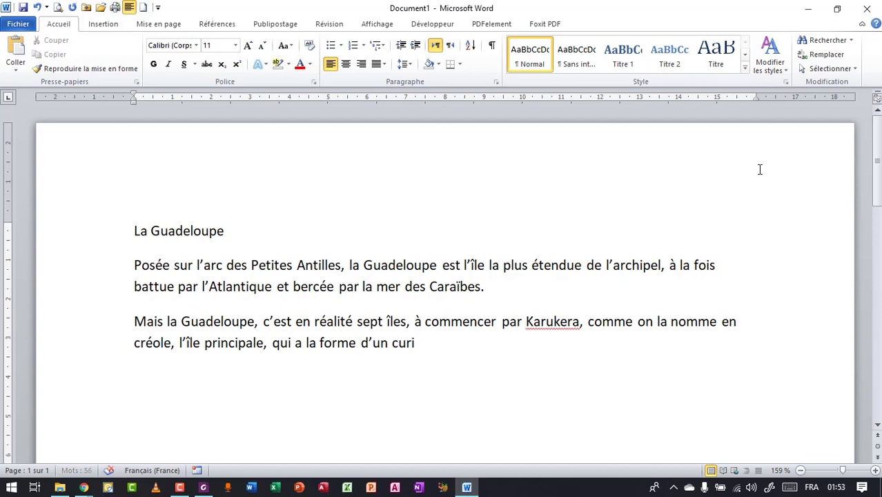
text(eux et gigantesque papillon végétal.)
key(Return)
text(Le)
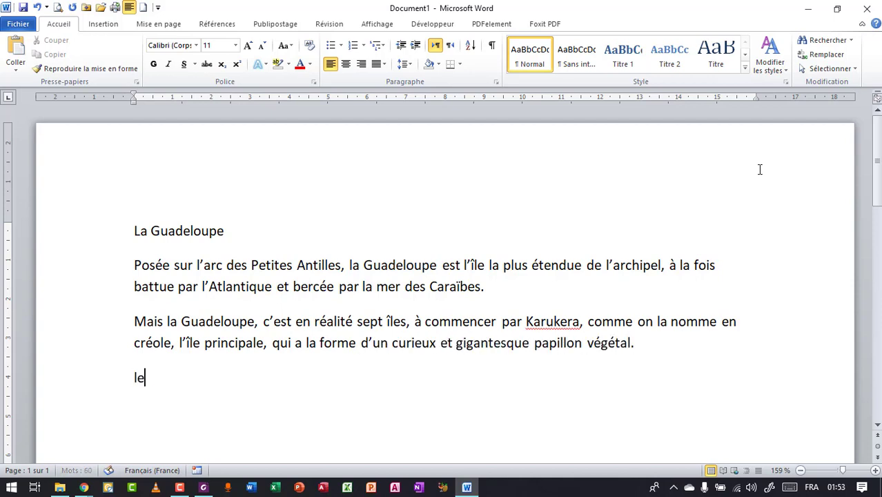
text(s alizés l’auraient portée là, sou)
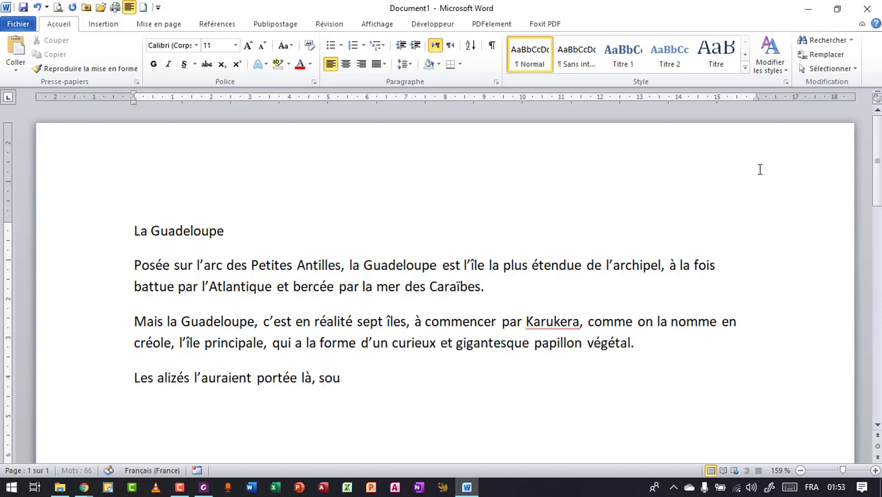
text(s les rophiques)
key(ctrl+Left)
text(t)
key(End)
text(, et cette indolente s'y s)
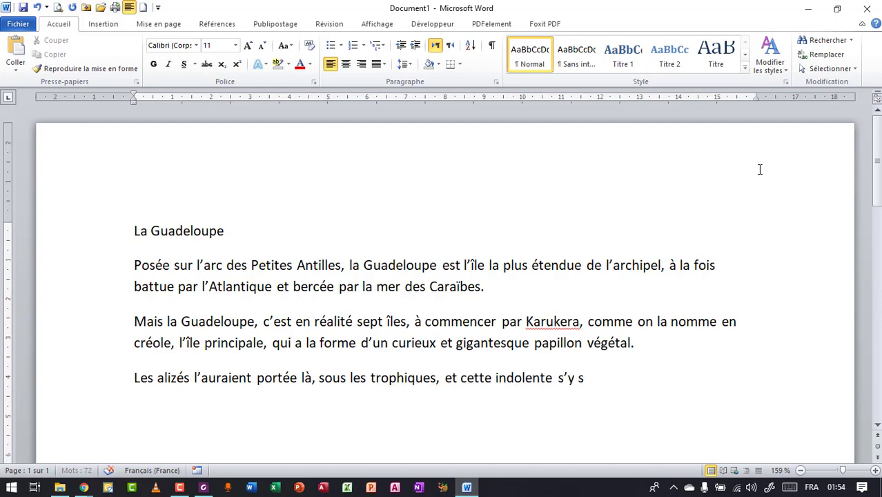
text(erait plu, ne pouvant d'ailleurs plus bouger ses)
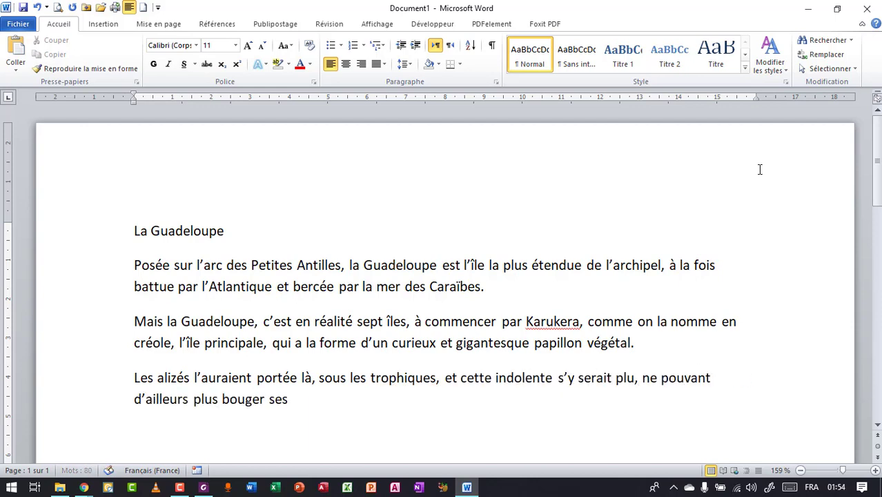
text( vastes ailes chargées de gommiers, de frogères,)
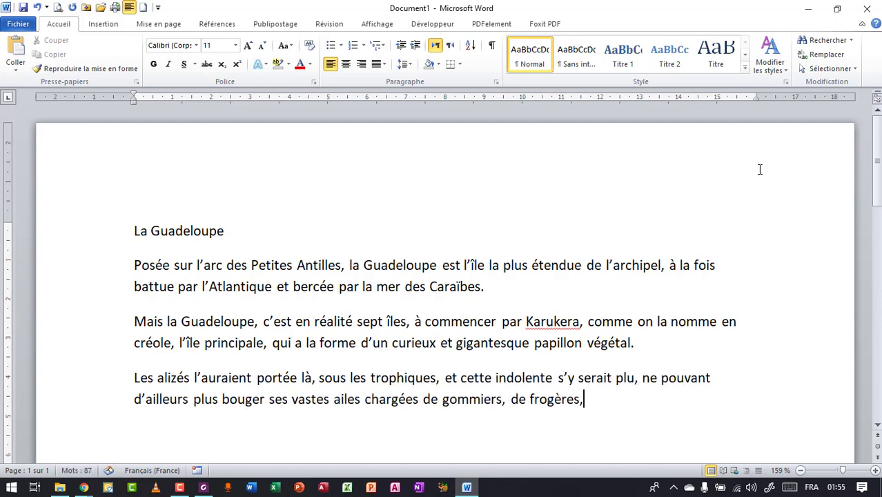
text( de flamboyants et de plamistes-montagne)
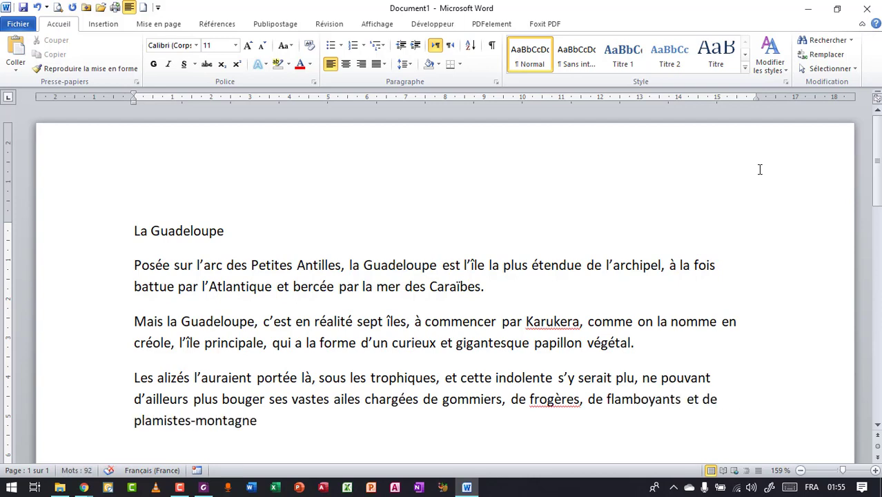
text(s.  Un vrai rêve de peint)
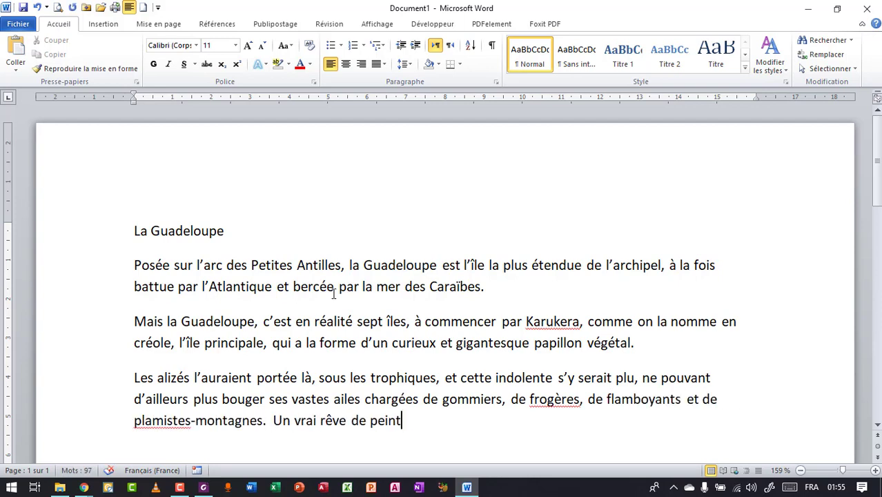
text(re obnubilé par le vert. Avec des touches d'o)
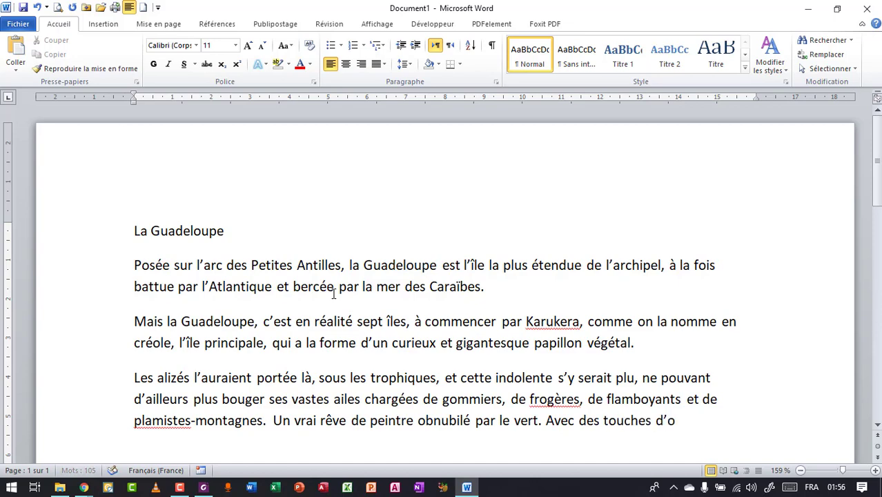
text(chidées...)
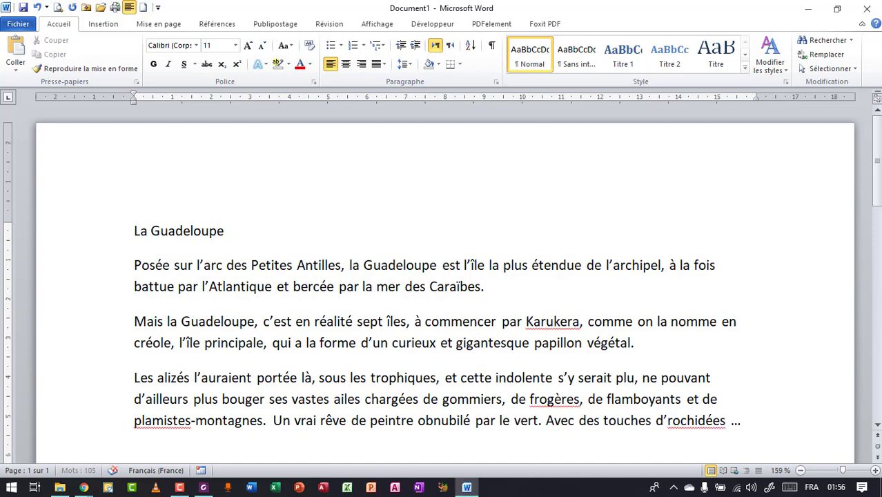
key(BackSpace)
key(BackSpace)
key(BackSpace)
text(rchidées...)
key(Return)
scroll(738, 207, down, 3)
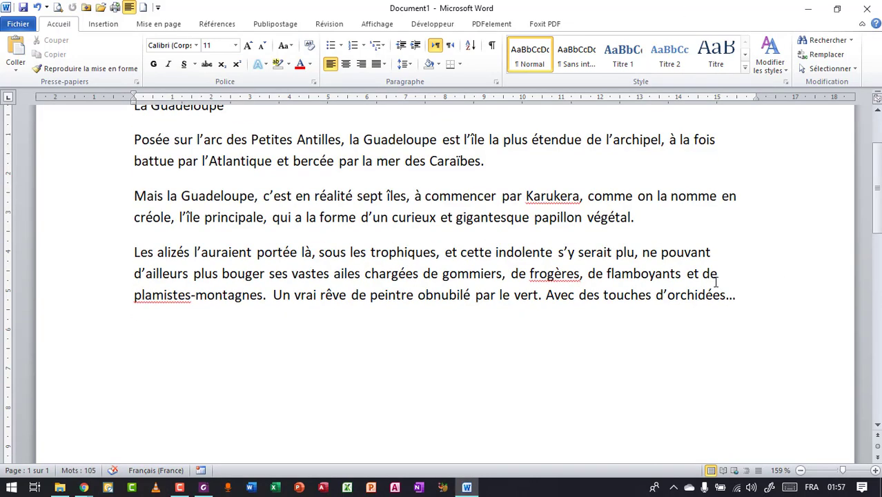
text(guadeloupe si douce, abandonnée : longues plages )
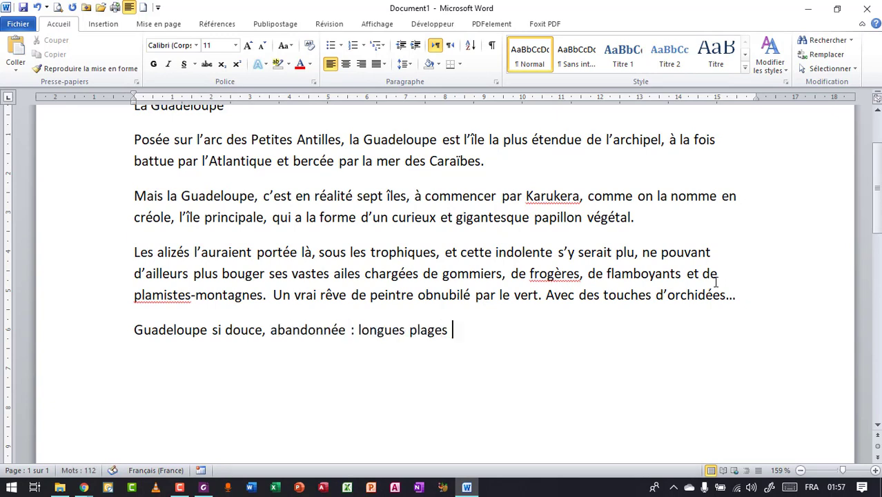
text(blanches de Saint-Anne, plage noires de Trois-Ribière)
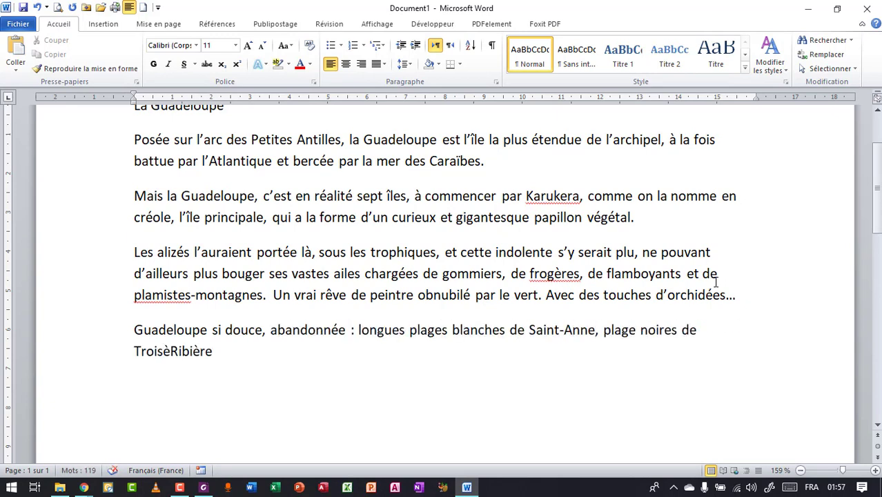
key(BackSpace)
key(BackSpace)
key(BackSpace)
text(ivières)
key(ctrl+z)
text(ois-)
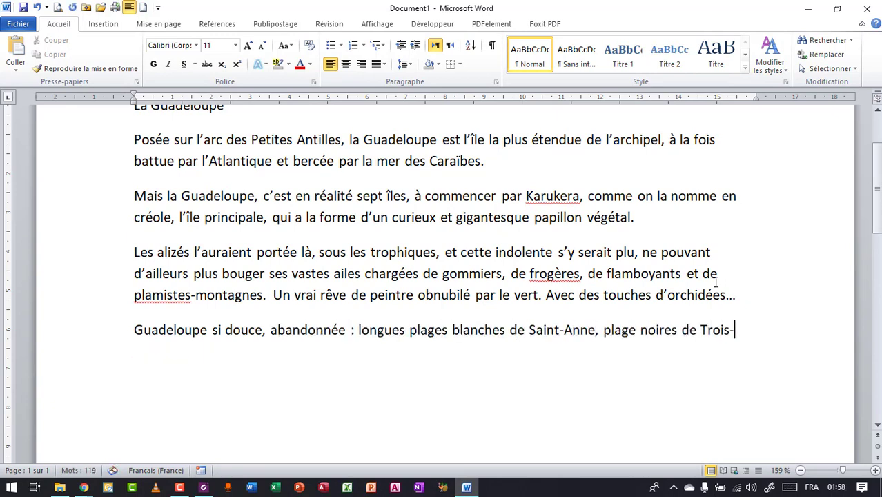
text(Rivières, anses bordées de mangroves et de co)
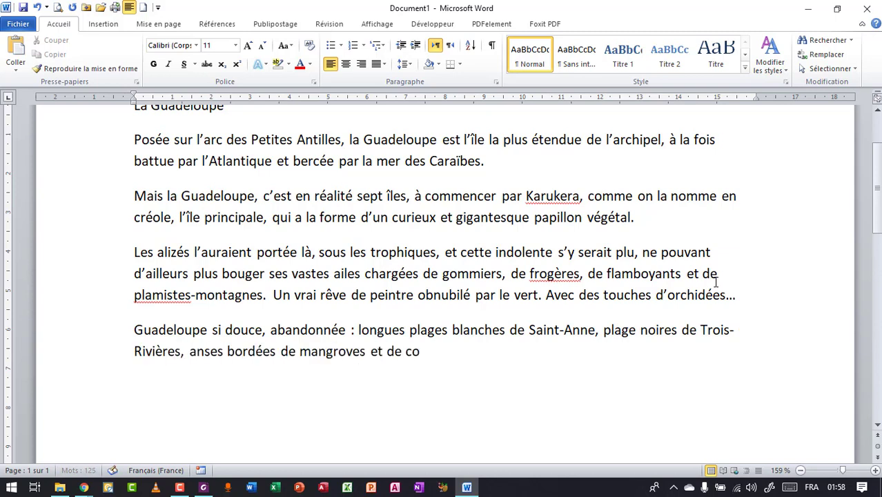
text(cotiers. Une île tropicale, grouui)
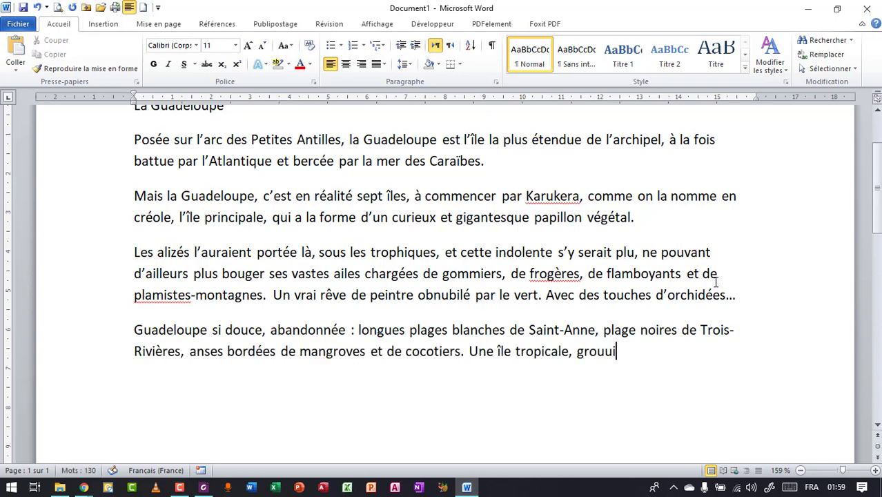
key(BackSpace)
key(BackSpace)
key(BackSpace)
text(ouillante et sonore de vie.)
key(Return)
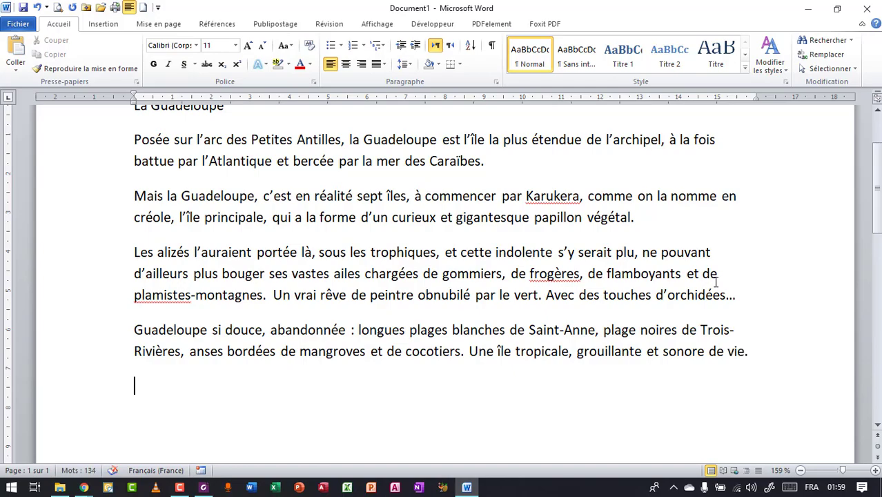
text(Source : www.routard.com)
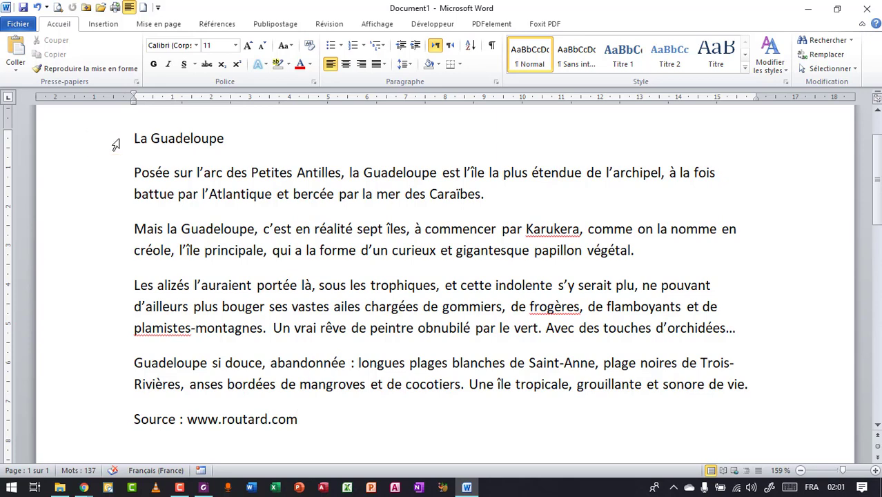
- Select the 'La Guadeloupe' title and grow its font from 11 to 18 pt
click(114, 144)
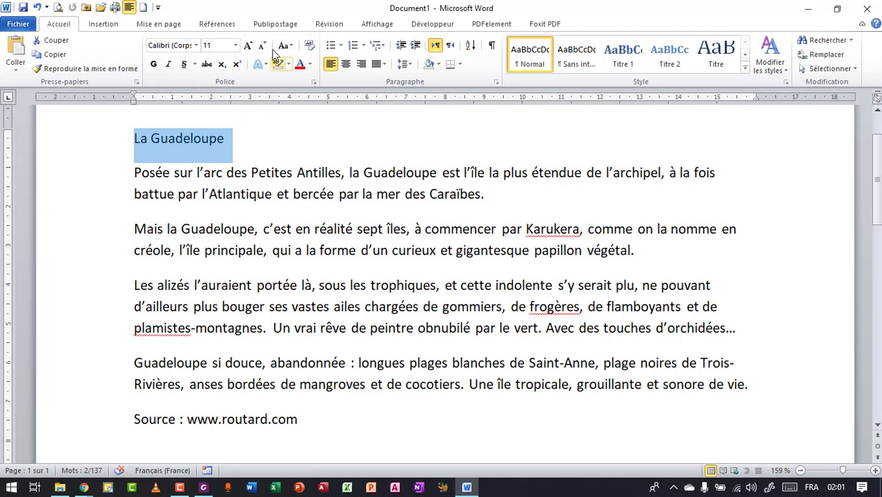
click(249, 45)
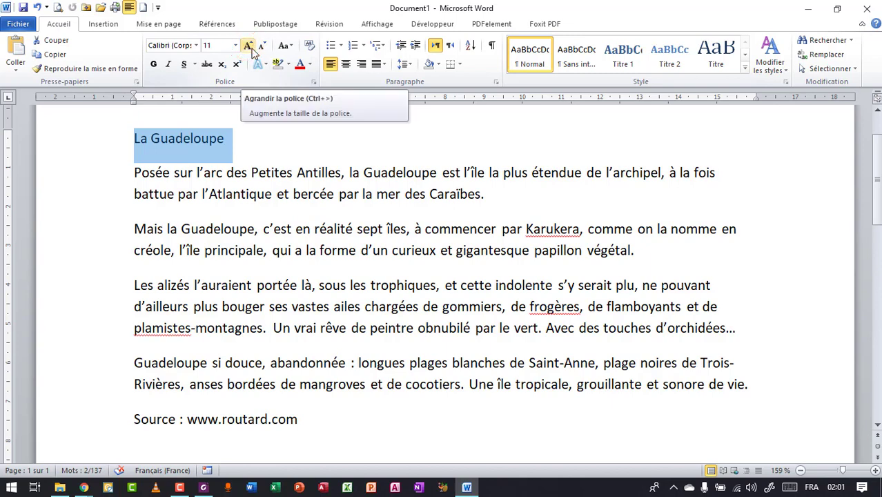
click(250, 47)
click(250, 47)
click(249, 47)
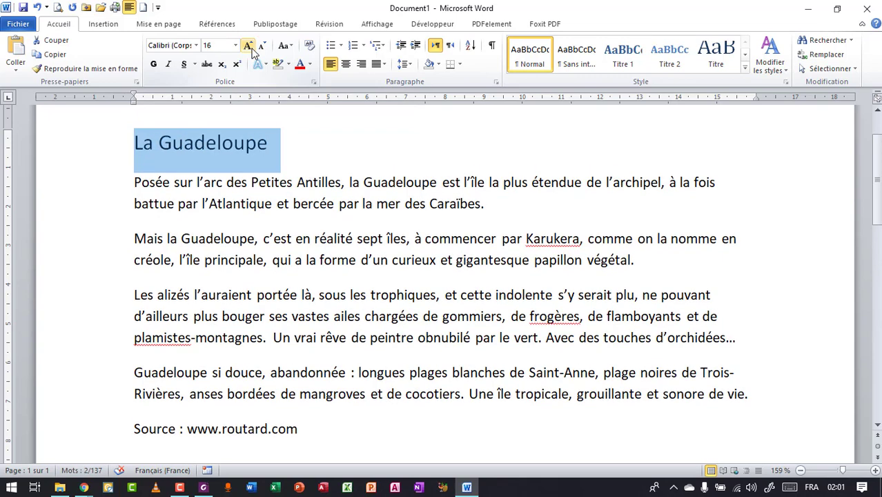
click(250, 47)
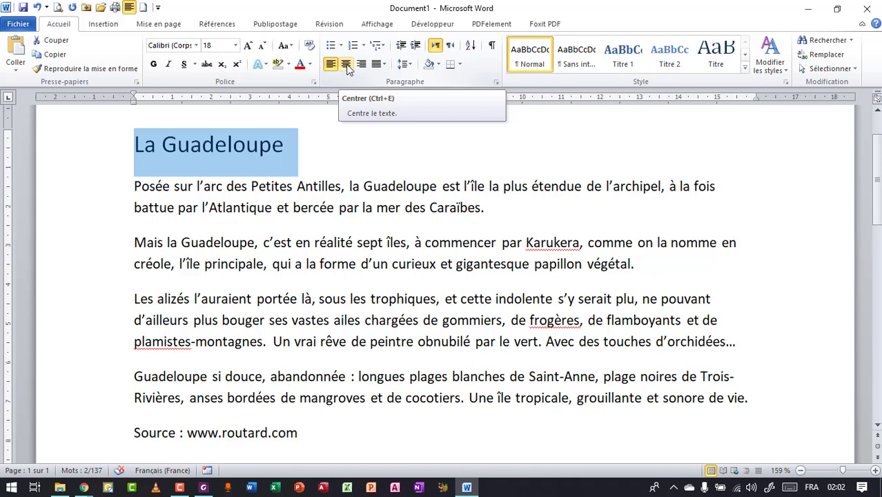
- Centre the 'La Guadeloupe' title, after briefly switching it back to left alignment
click(346, 64)
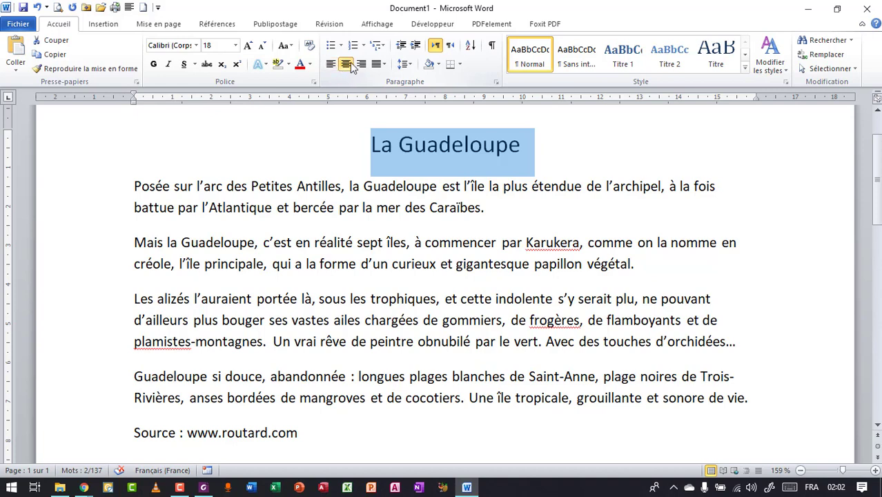
click(335, 67)
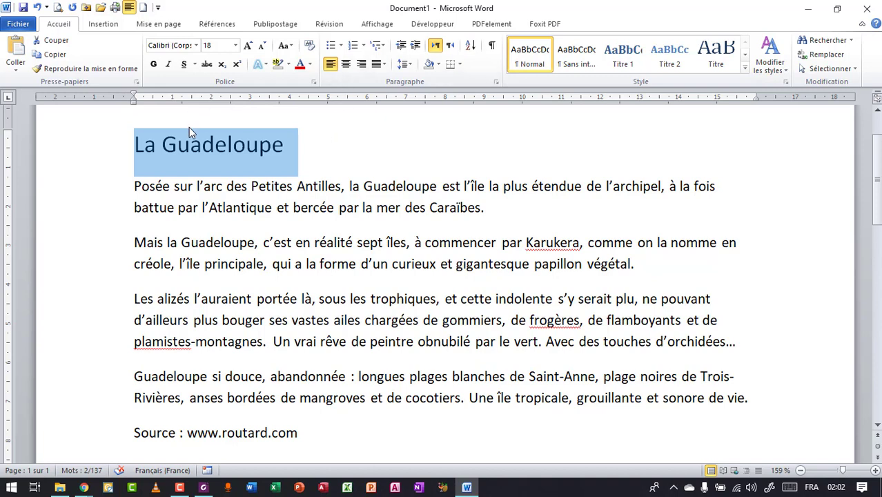
click(345, 65)
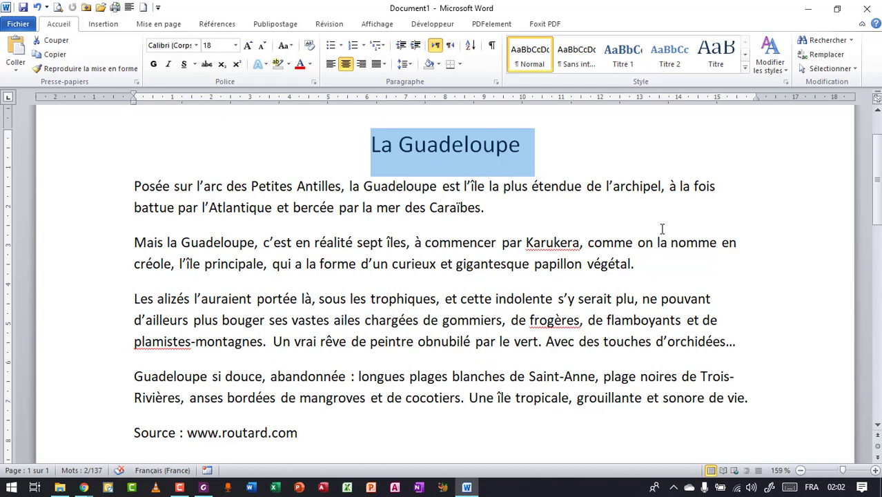
triple_click(289, 435)
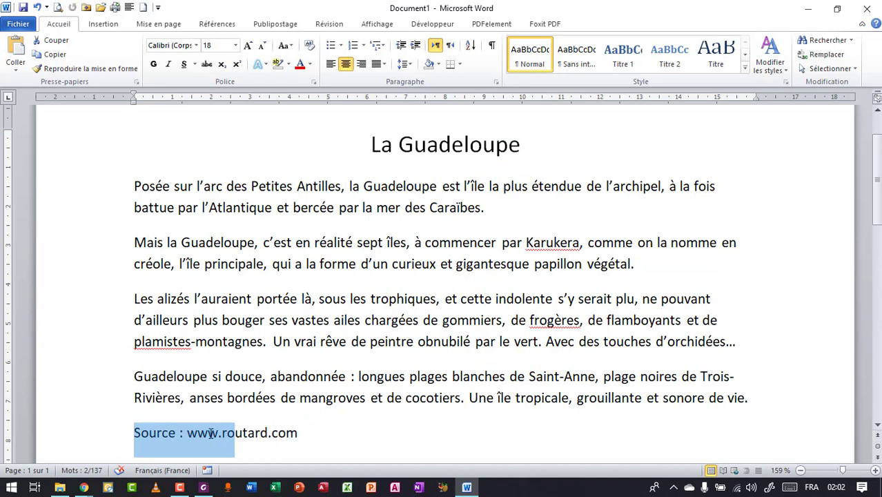
drag(289, 435, 292, 433)
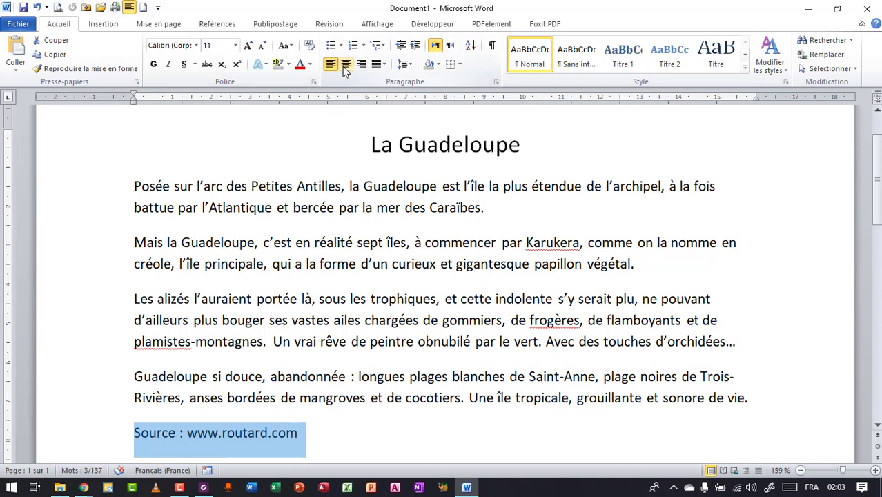
click(346, 64)
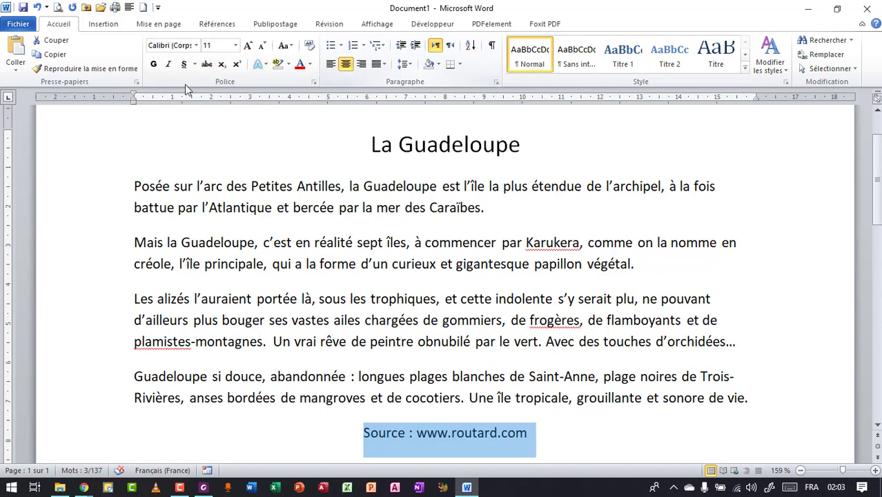
triple_click(263, 47)
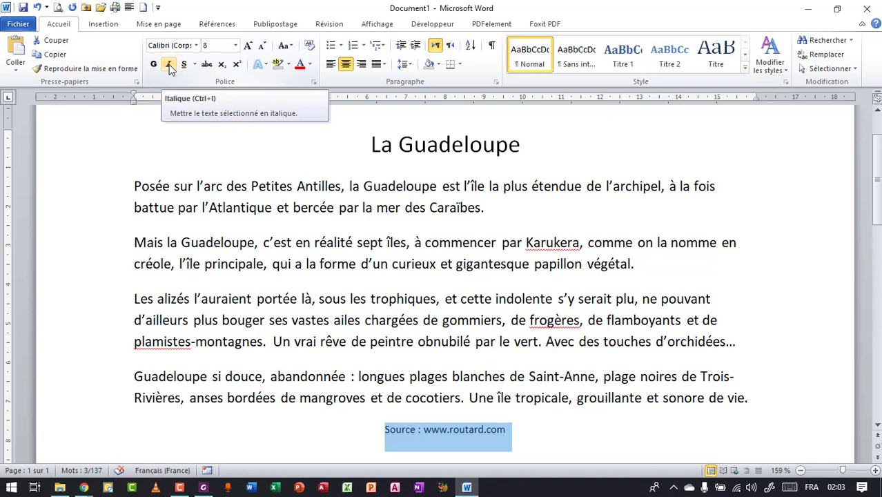
click(170, 65)
click(648, 277)
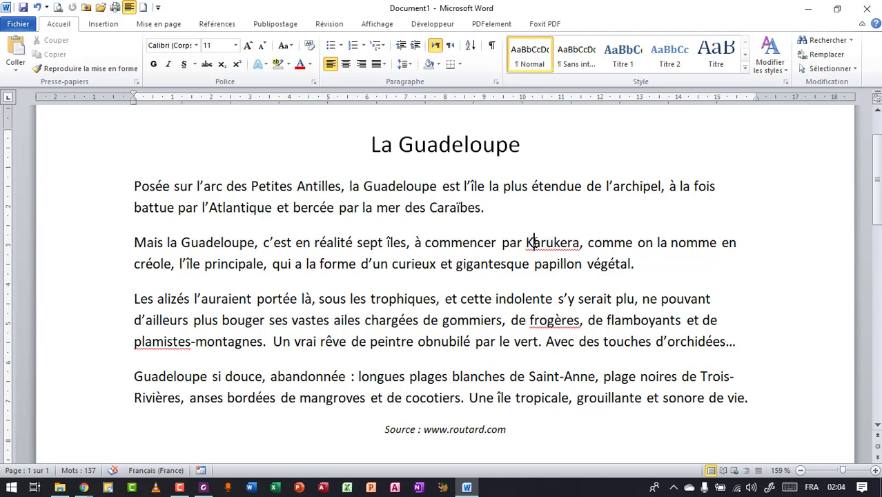
- From the spelling menus, ignore Karukera and replace frogères with fougères and plamistes with palmistes
click(568, 242)
right_click(548, 242)
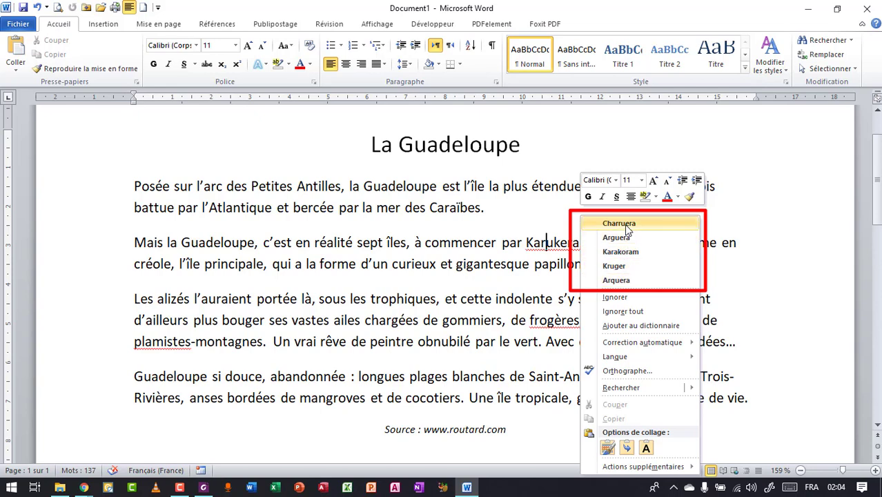
click(615, 298)
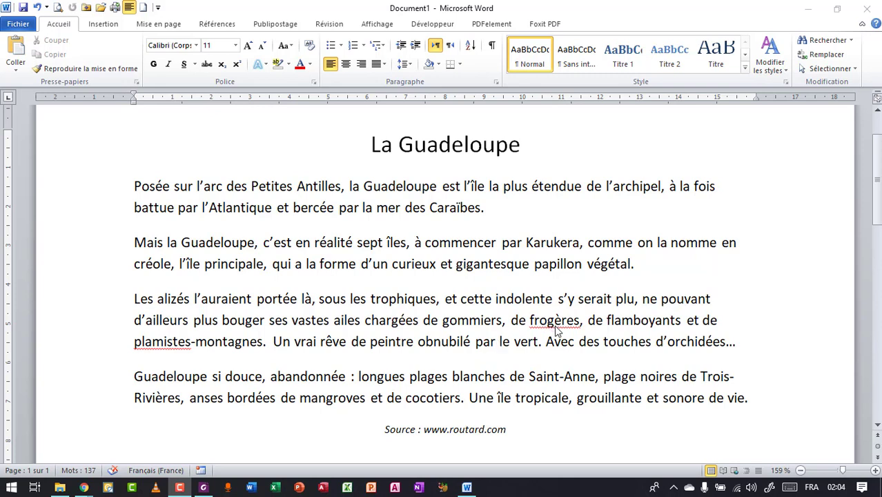
click(554, 319)
right_click(554, 320)
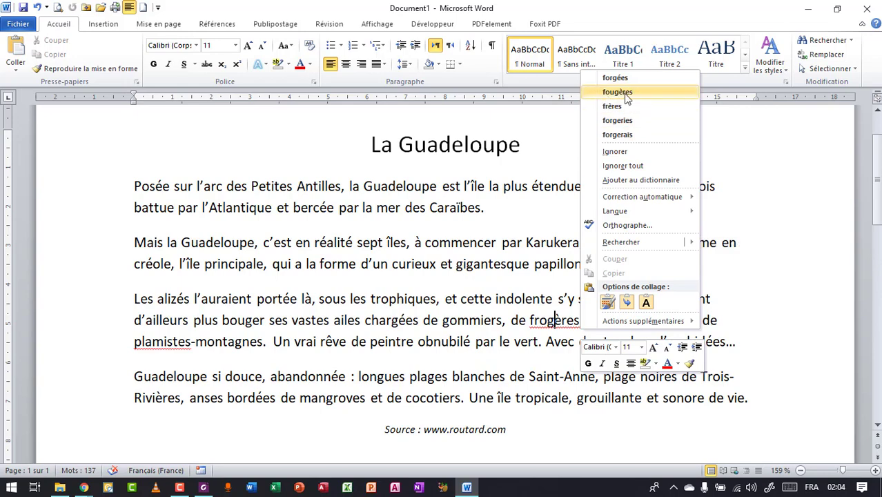
click(617, 92)
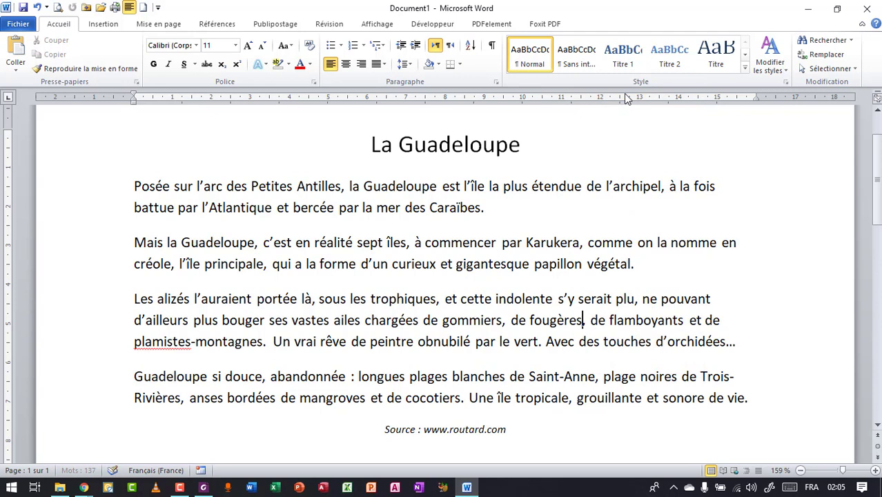
click(160, 346)
right_click(166, 343)
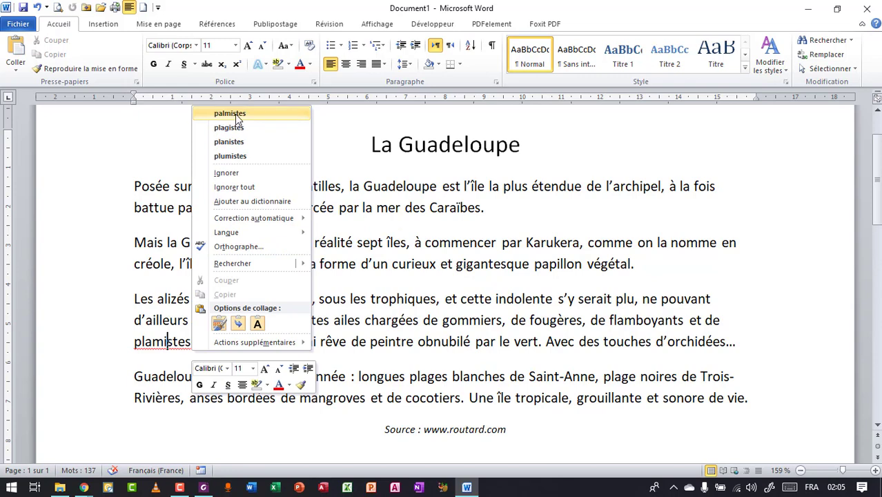
click(235, 114)
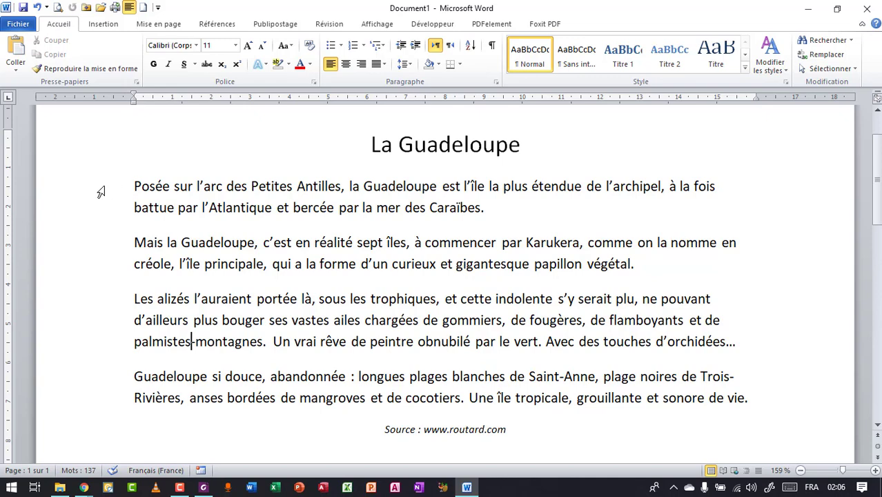
- Select all four body paragraphs and apply Justifier alignment from the Accueil tab
click(100, 192)
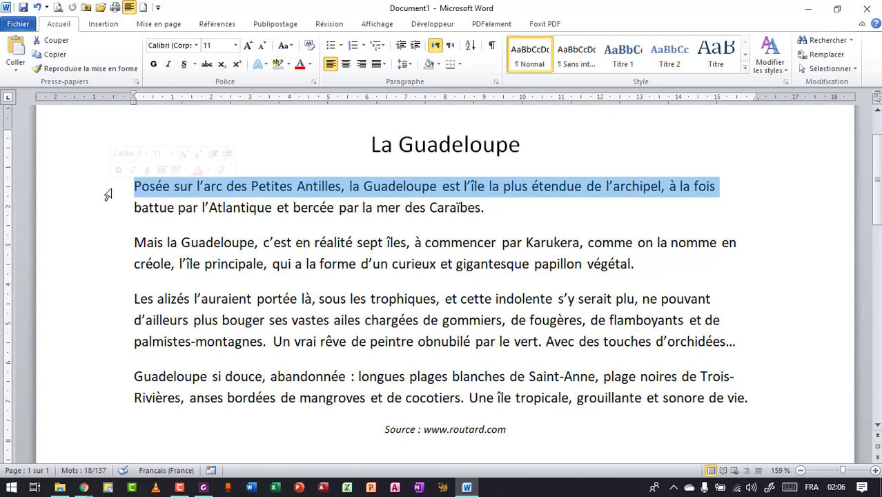
drag(108, 195, 108, 399)
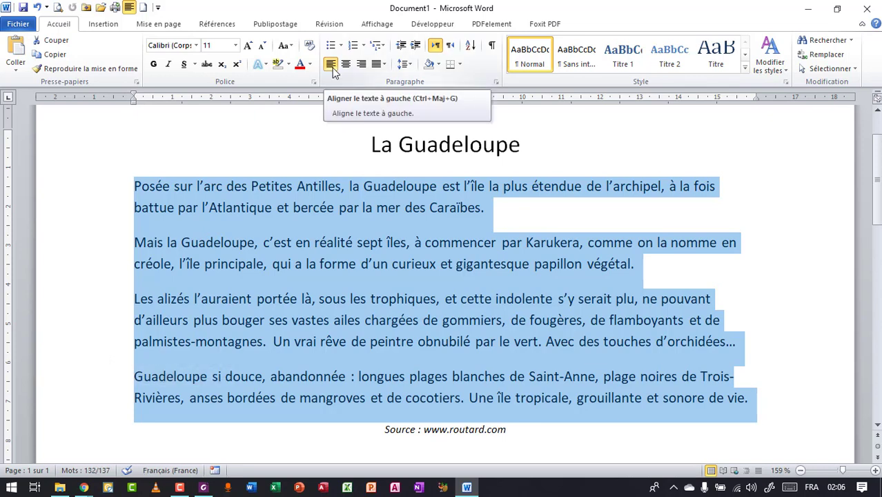
click(383, 67)
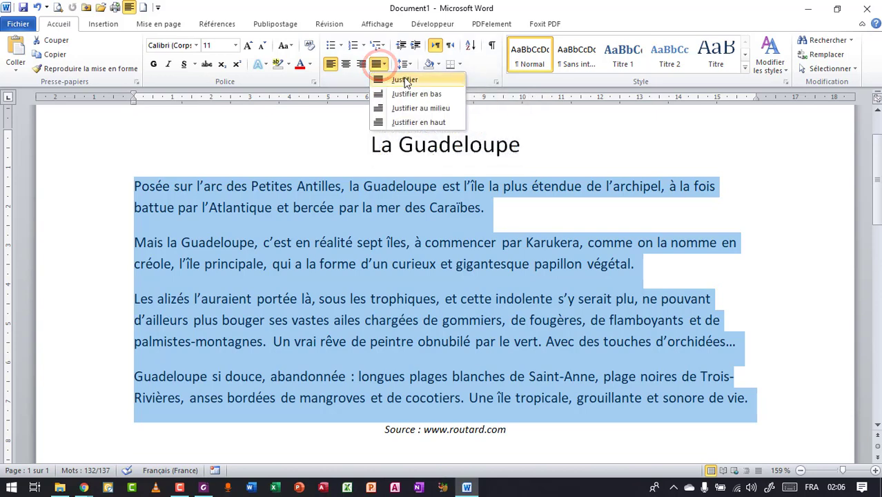
click(400, 82)
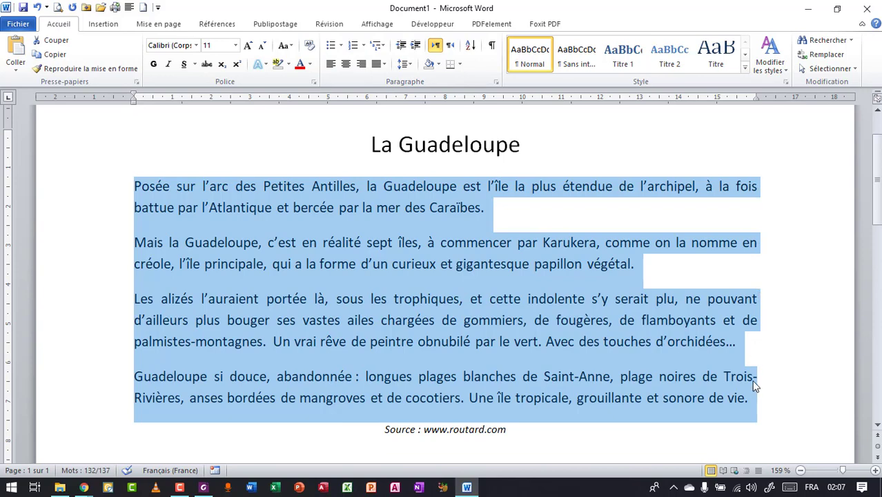
click(753, 281)
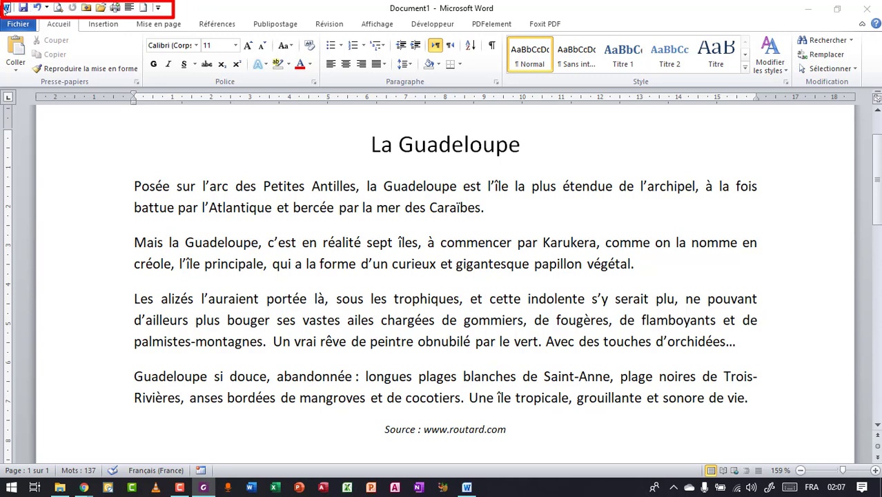
- In Word Options, reset only the Quick Access Toolbar, confirm with Oui, then click OK
click(158, 8)
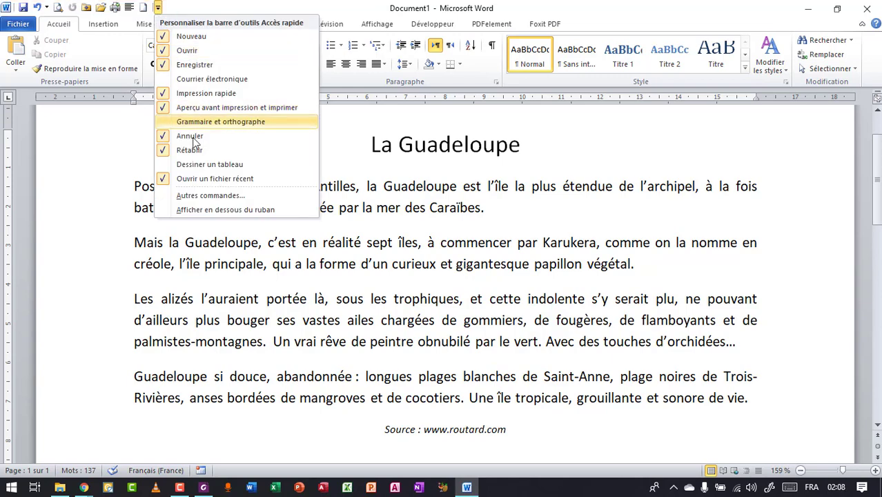
click(203, 198)
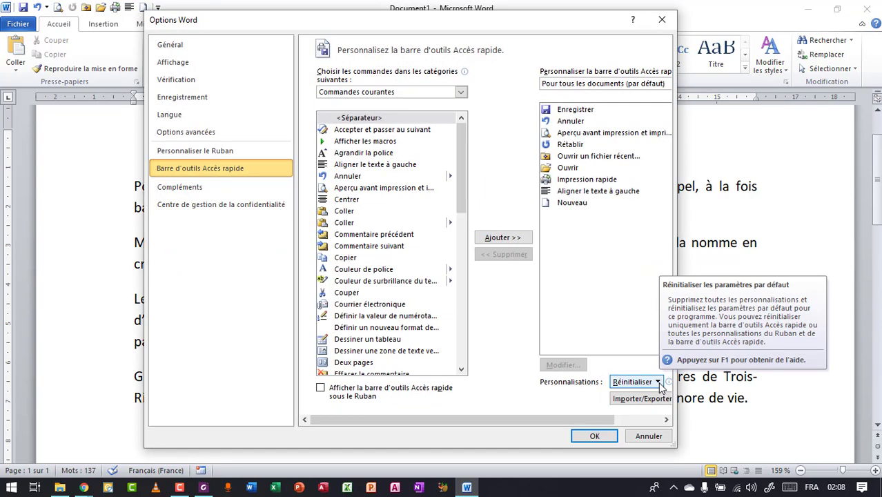
click(660, 386)
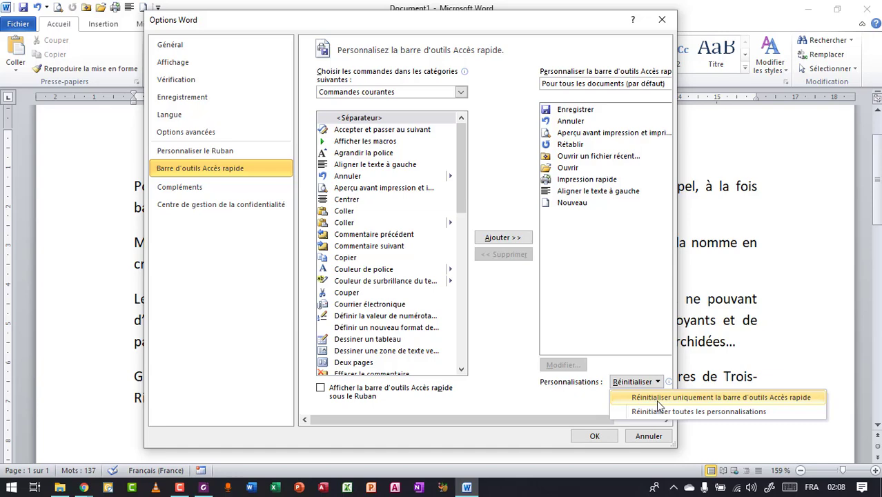
click(704, 399)
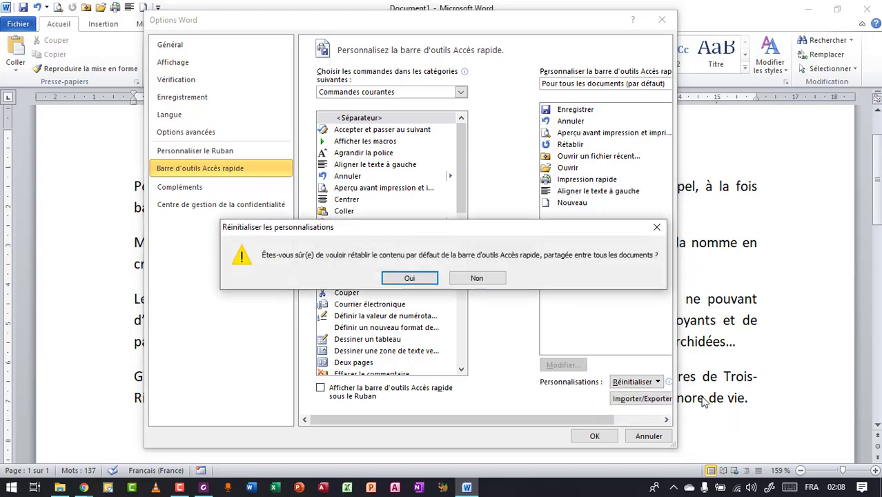
click(409, 280)
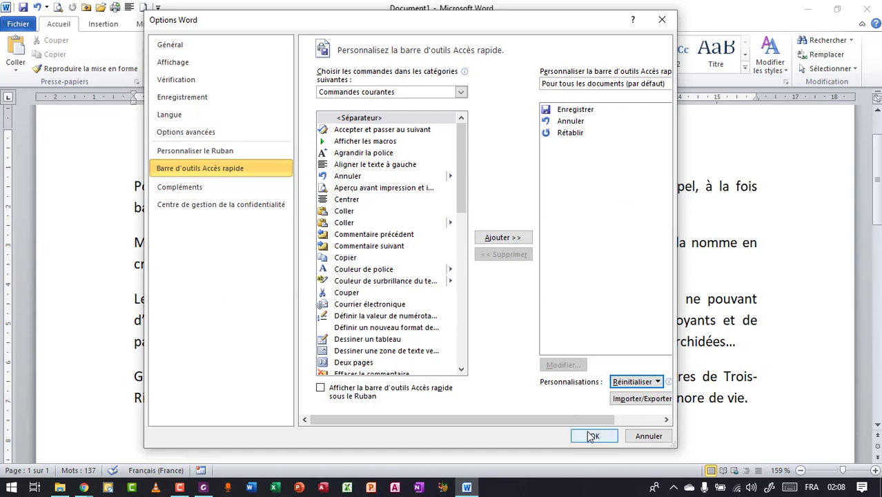
click(593, 436)
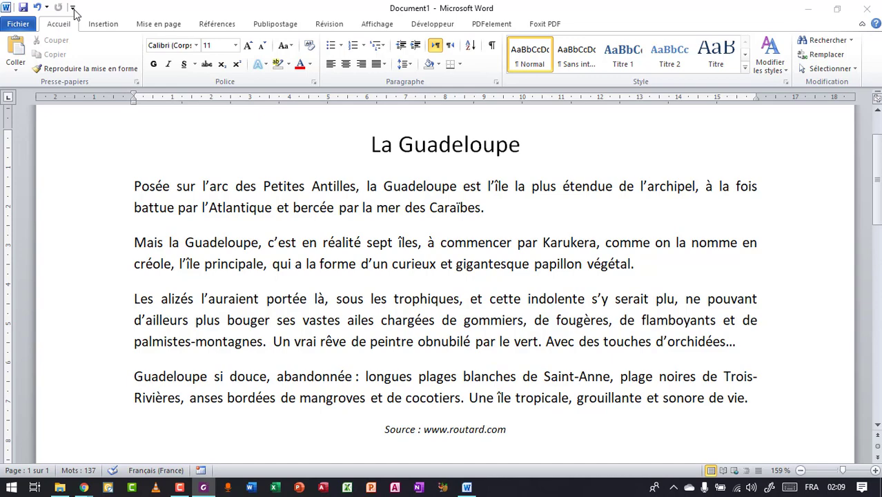
- Tick Nouveau, Aperçu avant impression et imprimer, and Impression rapide in the Quick Access dropdown
click(72, 8)
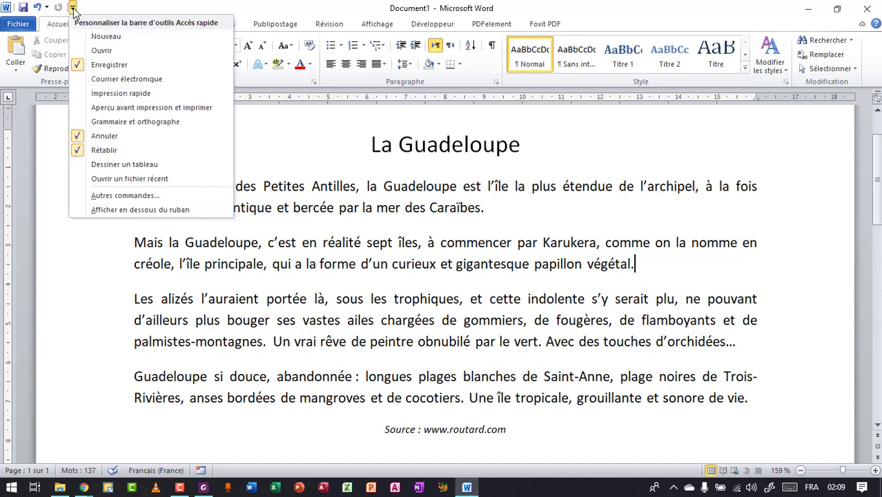
click(97, 36)
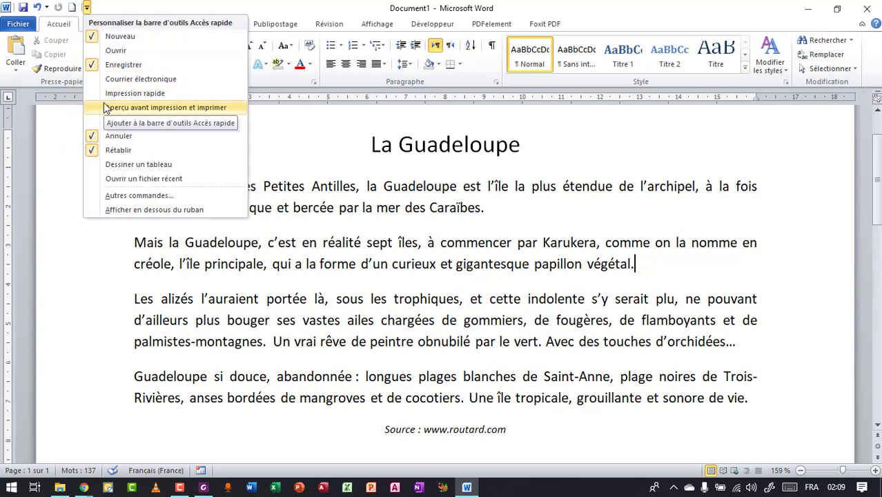
click(105, 108)
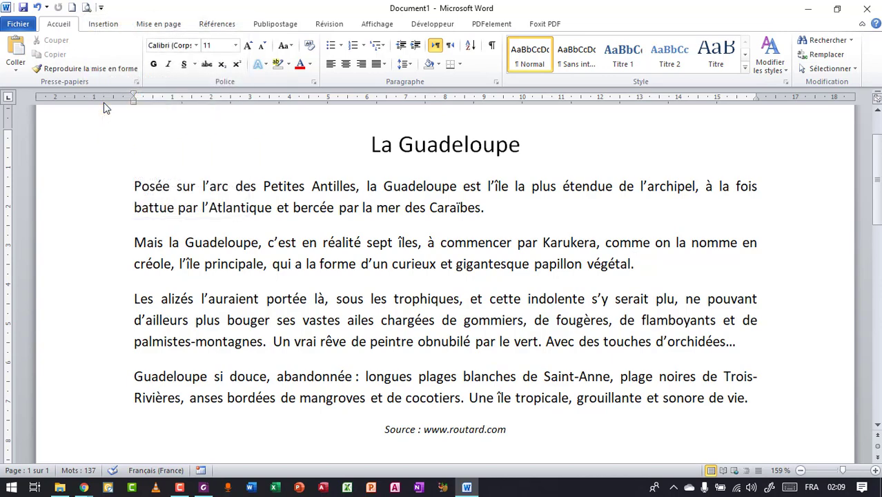
click(101, 6)
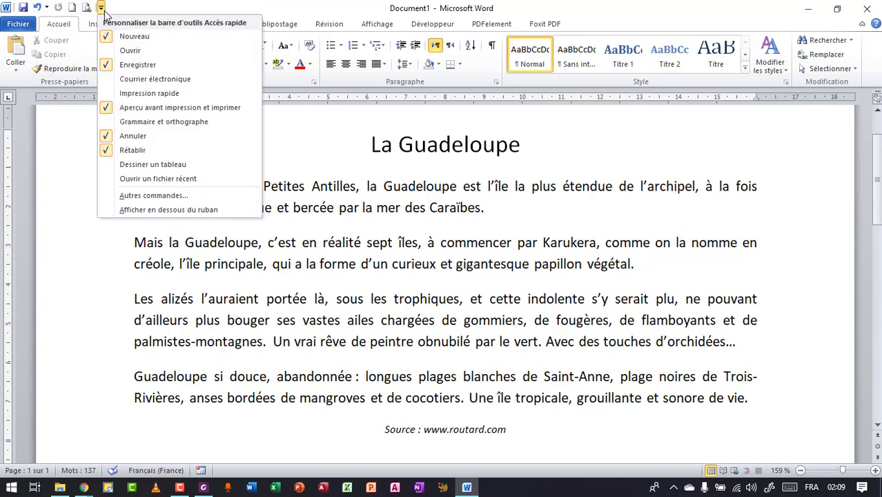
click(149, 93)
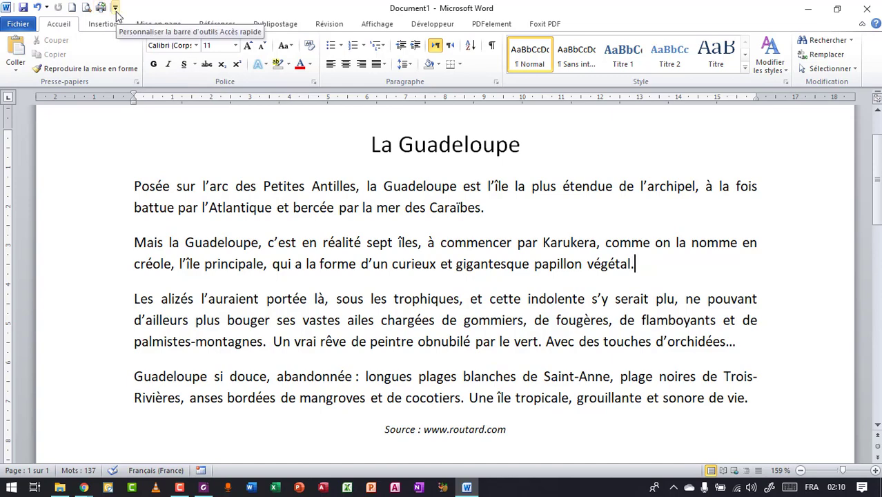
click(115, 8)
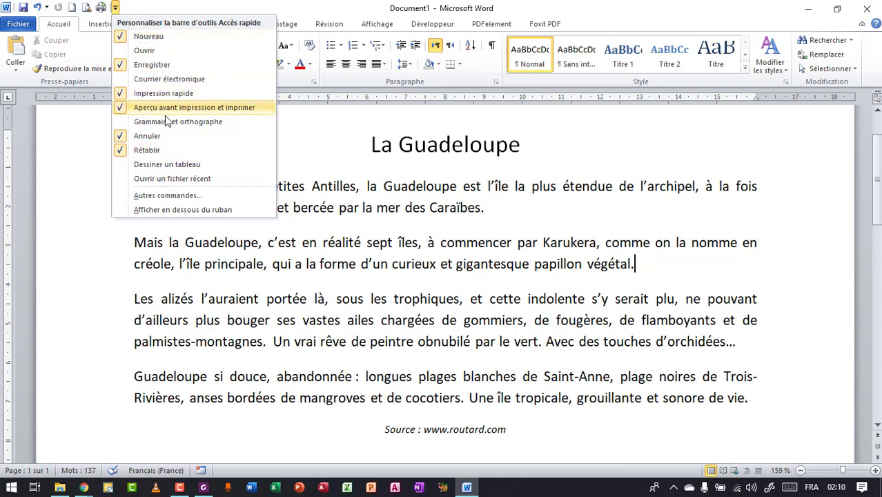
- Add Reproduire la mise en forme through Autres commandes... and confirm with OK
click(174, 197)
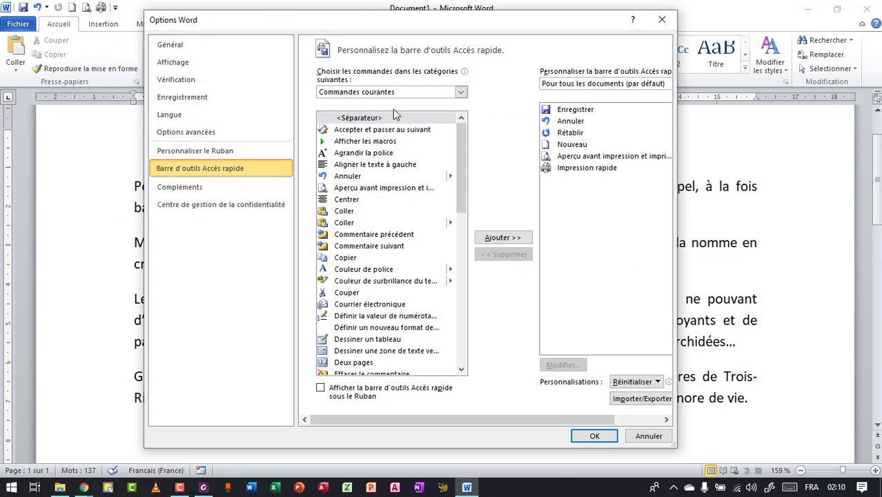
drag(464, 140, 464, 254)
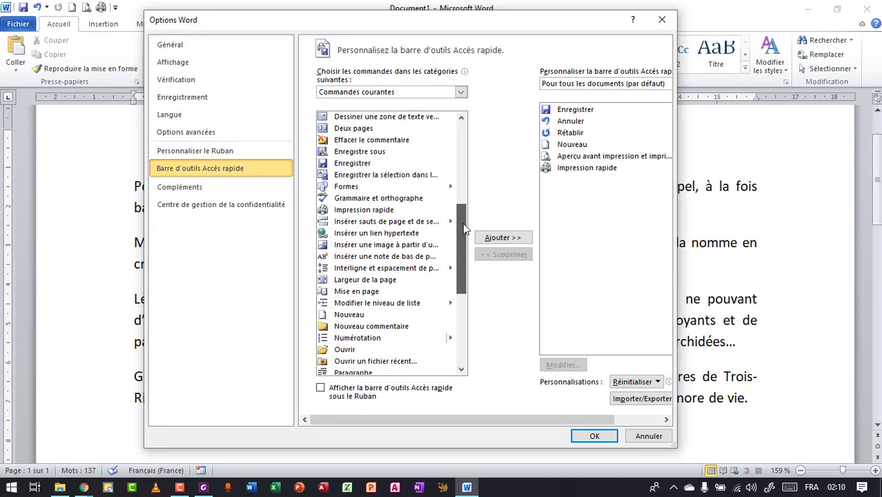
scroll(463, 281, down, 4)
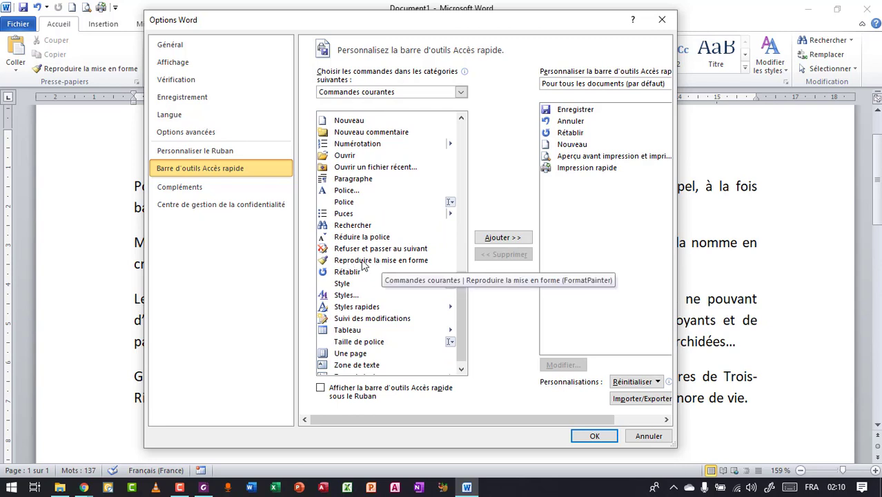
click(404, 263)
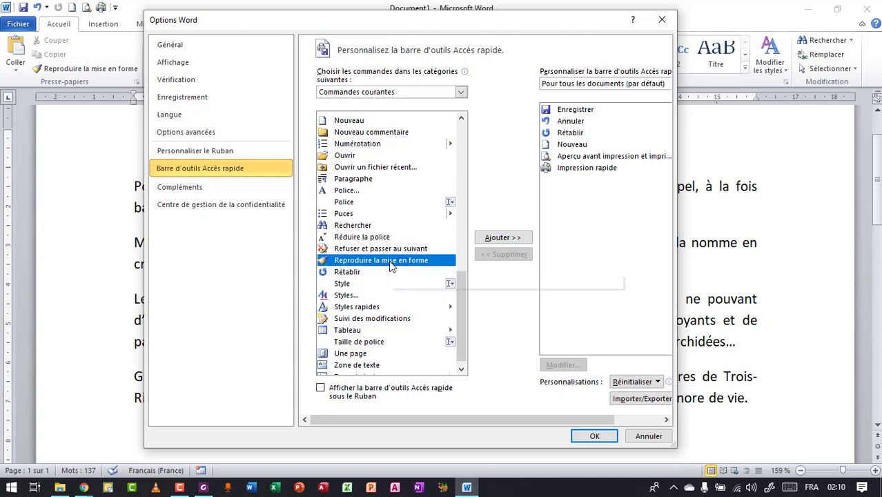
click(501, 238)
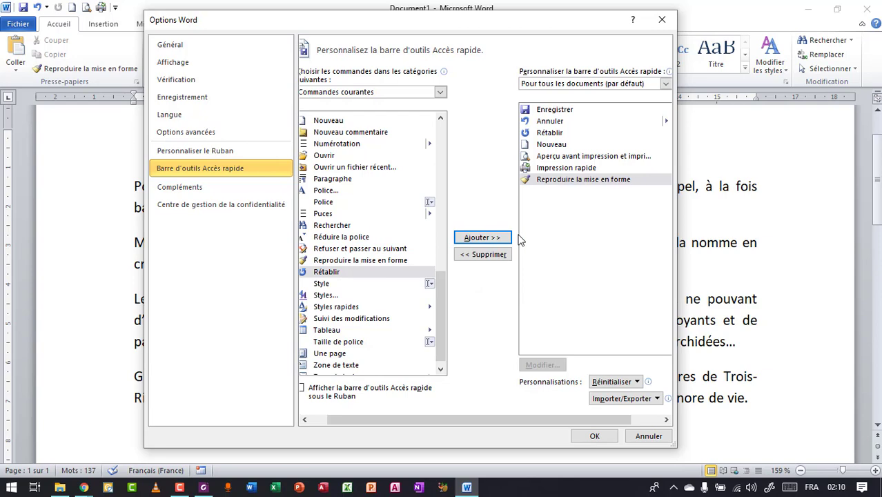
click(594, 436)
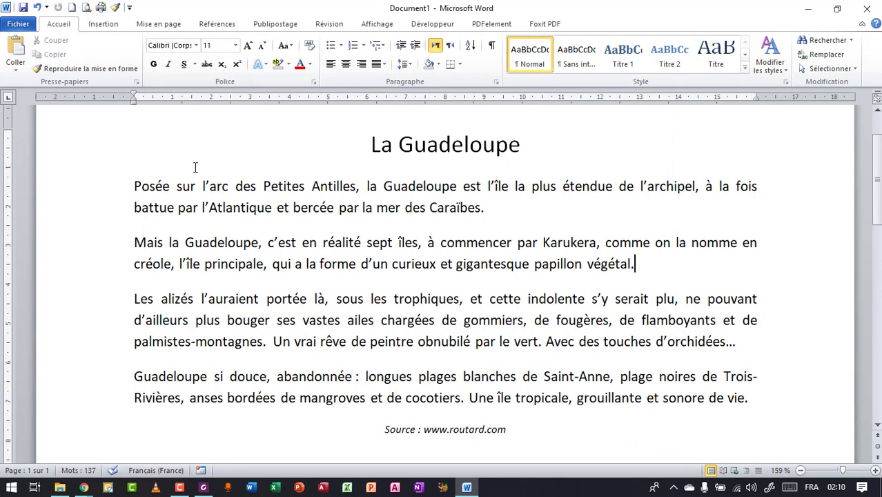
- Return to the Guadeloupe document by clicking into its title
click(65, 29)
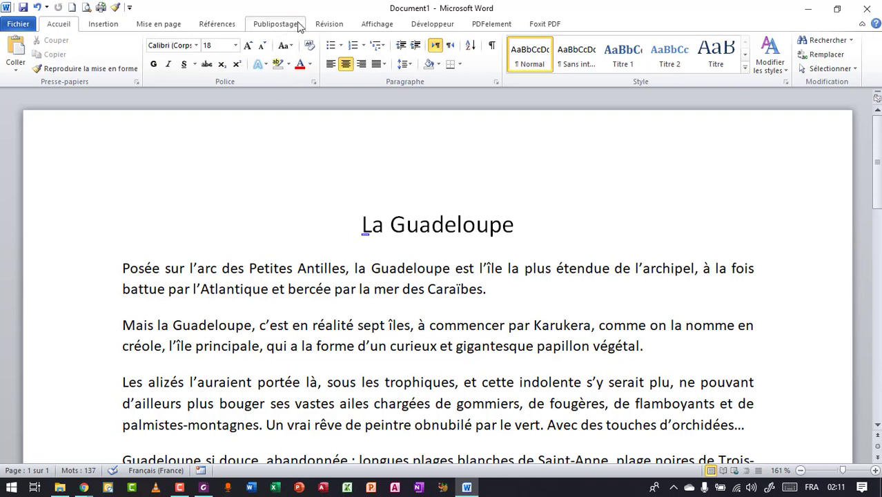
- Tick the Règle checkbox on the Affichage tab
click(377, 23)
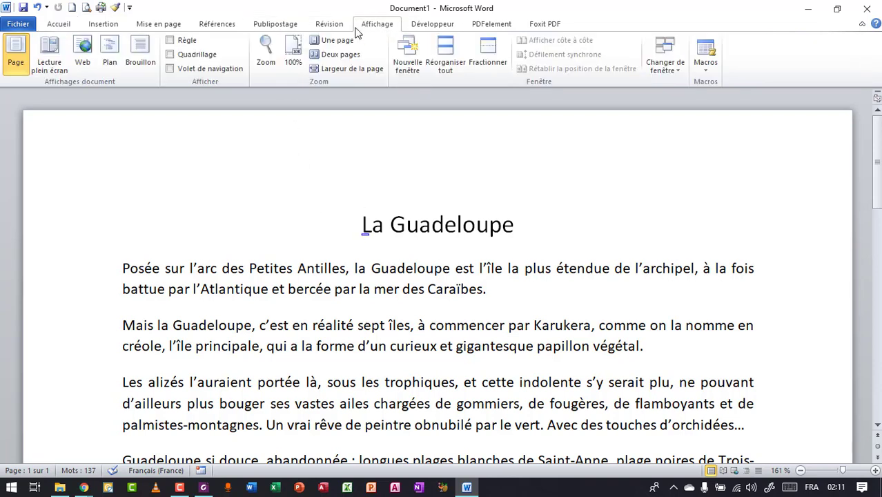
click(170, 41)
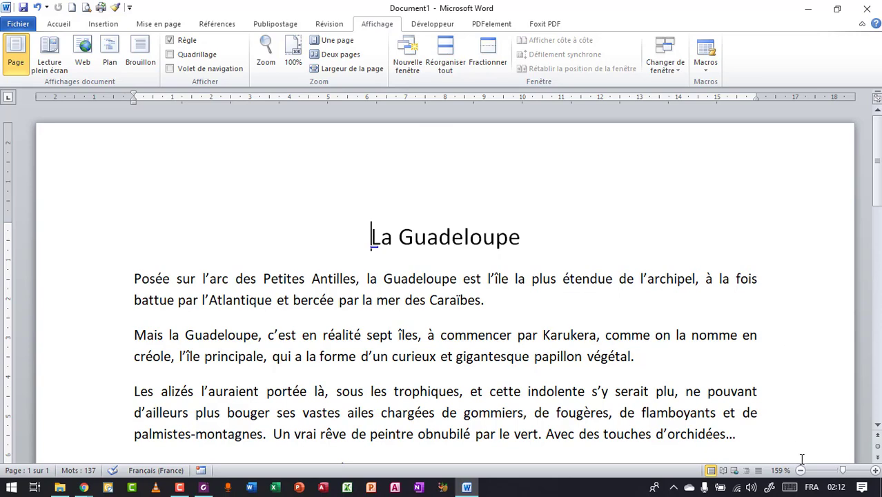
click(876, 470)
click(875, 471)
click(876, 470)
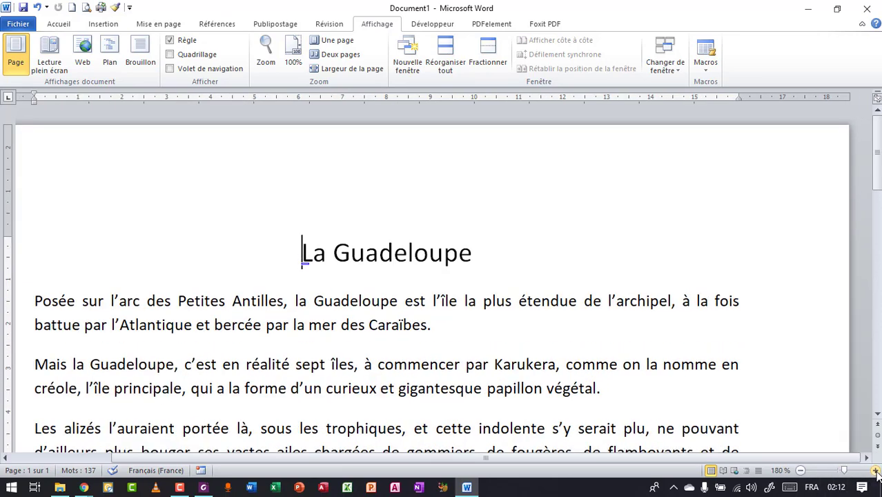
click(875, 470)
click(875, 470)
click(875, 470)
click(876, 470)
click(876, 470)
click(875, 470)
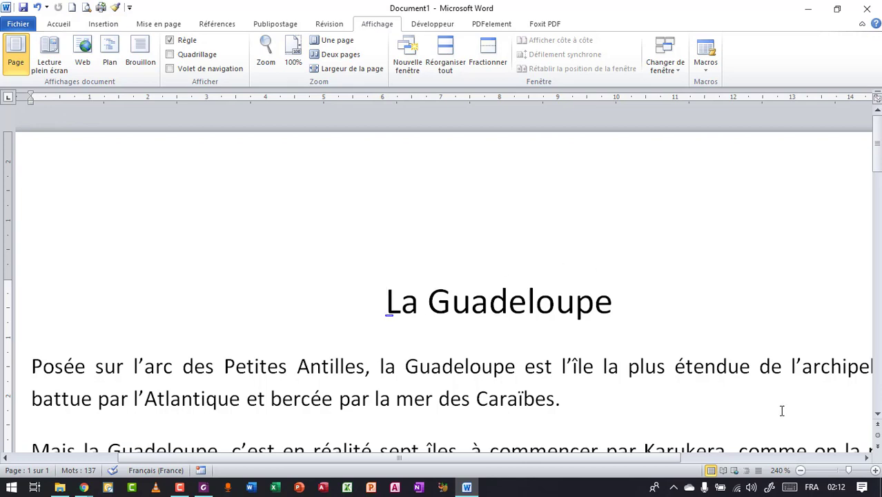
click(801, 470)
click(801, 470)
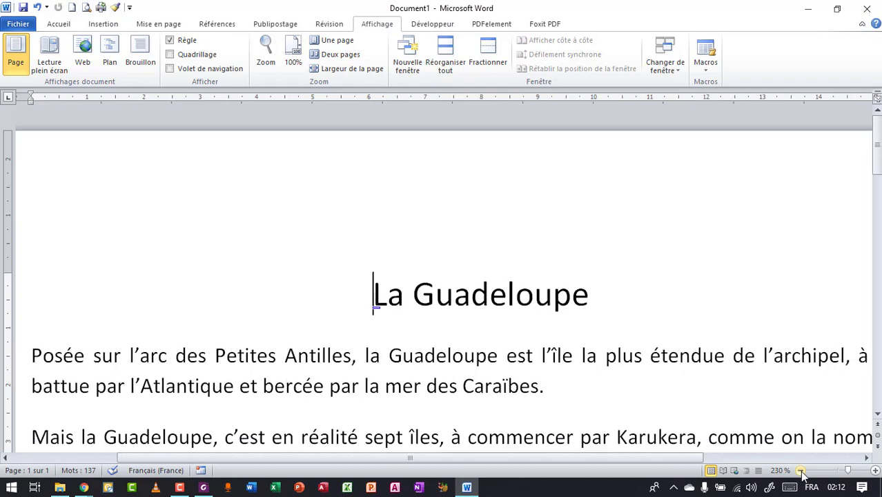
click(801, 470)
click(801, 470)
click(801, 470)
click(801, 470)
drag(843, 470, 834, 471)
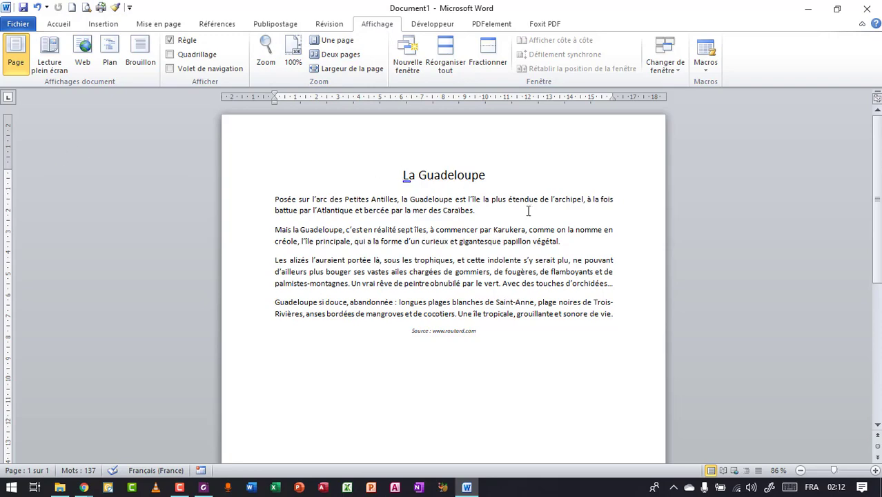
click(338, 71)
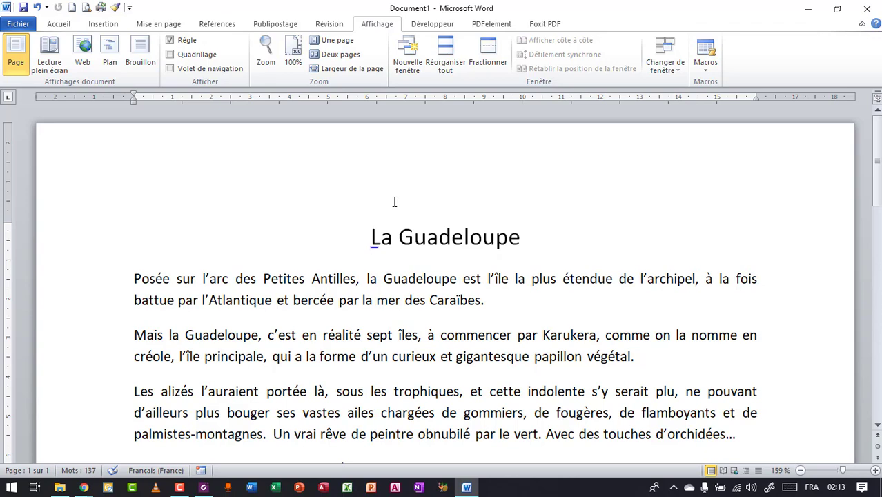
scroll(361, 201, down, 3)
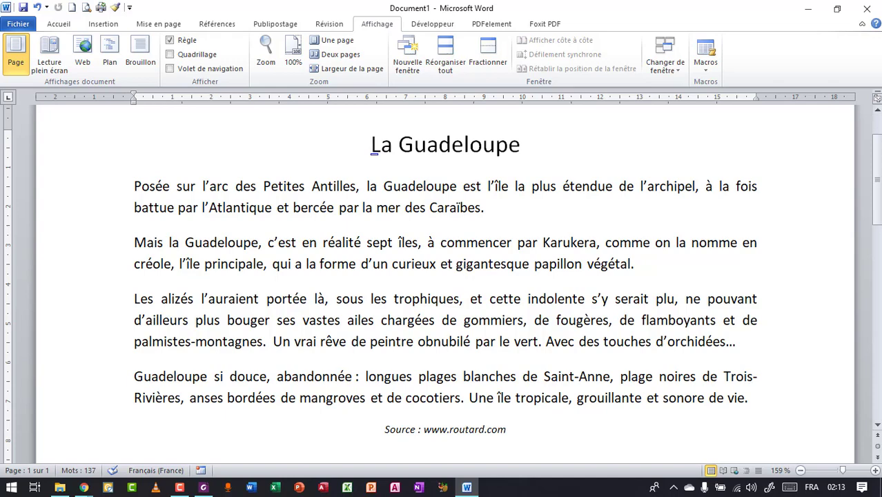
drag(879, 200, 879, 179)
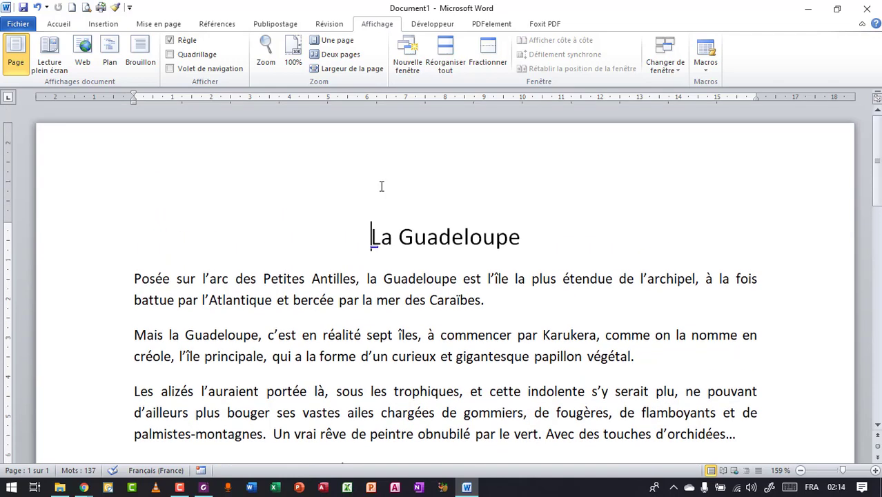